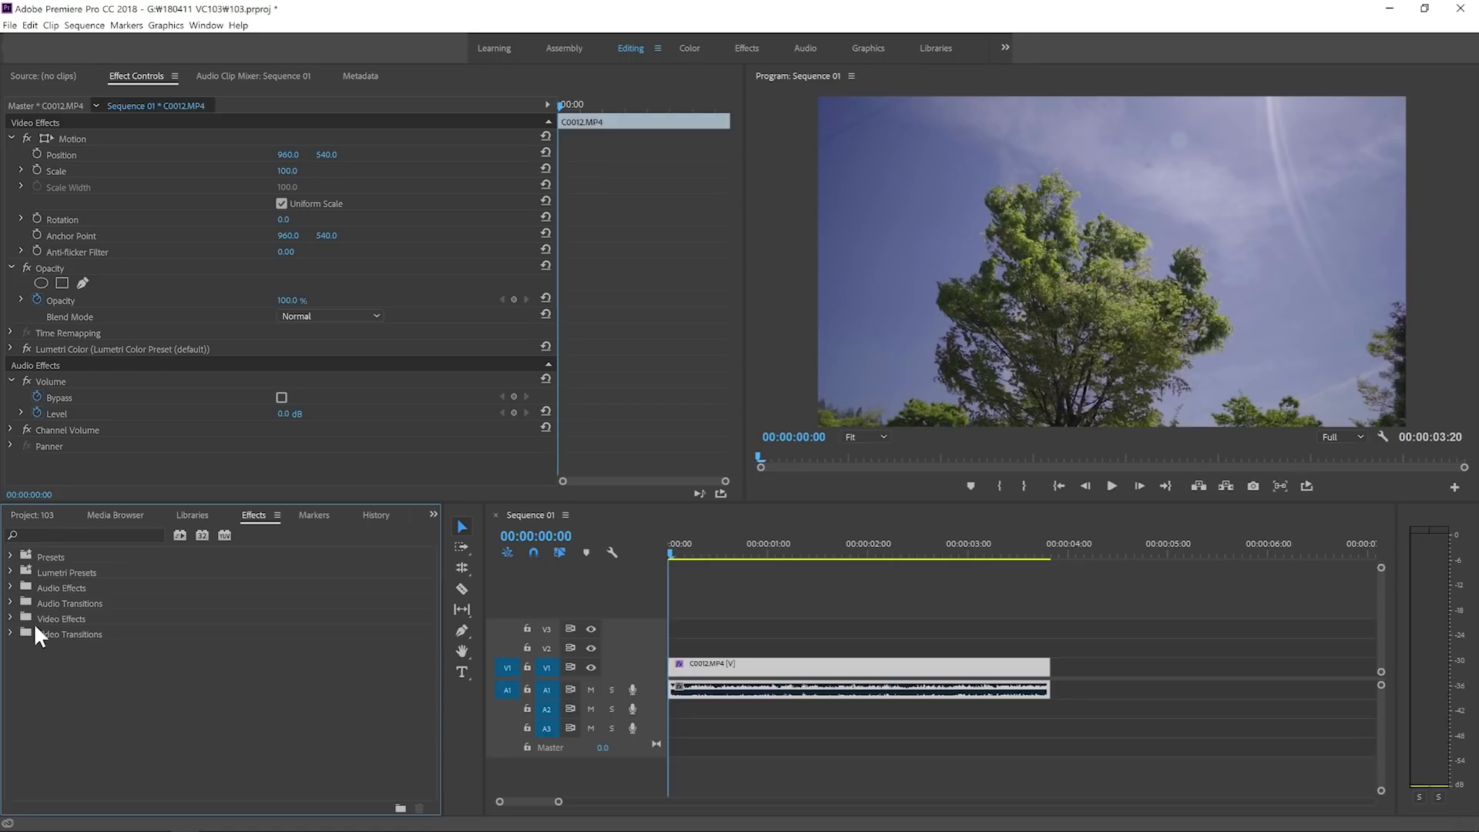
Apply the Lumetri Color effect from the Color Correction video effects to the C0012.MP4 clip in the sequence.
left_click(11, 618)
scroll(76, 681, "down", 3)
left_click(20, 602)
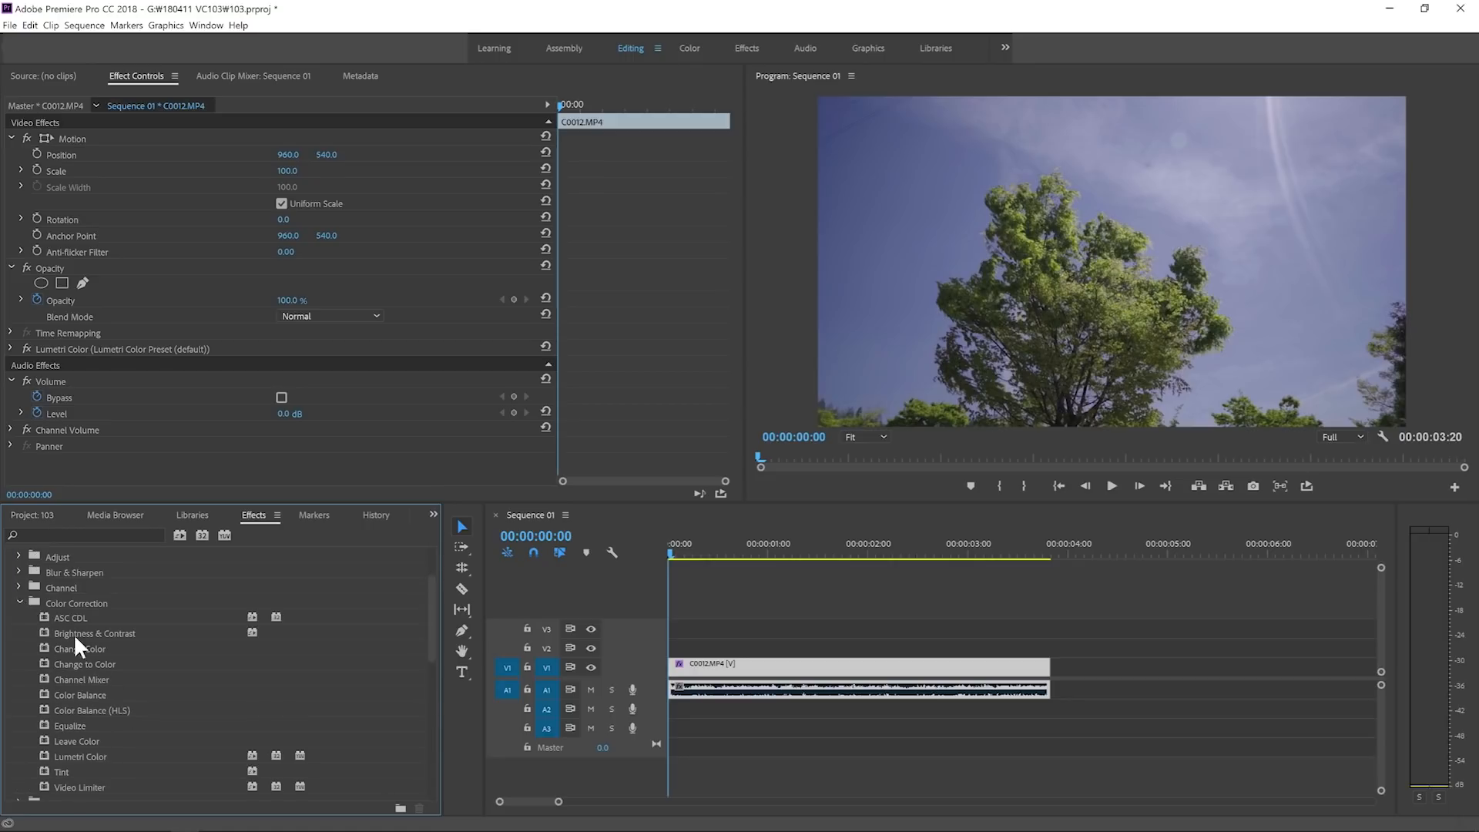
scroll(93, 678, "down", 2)
left_click(103, 673)
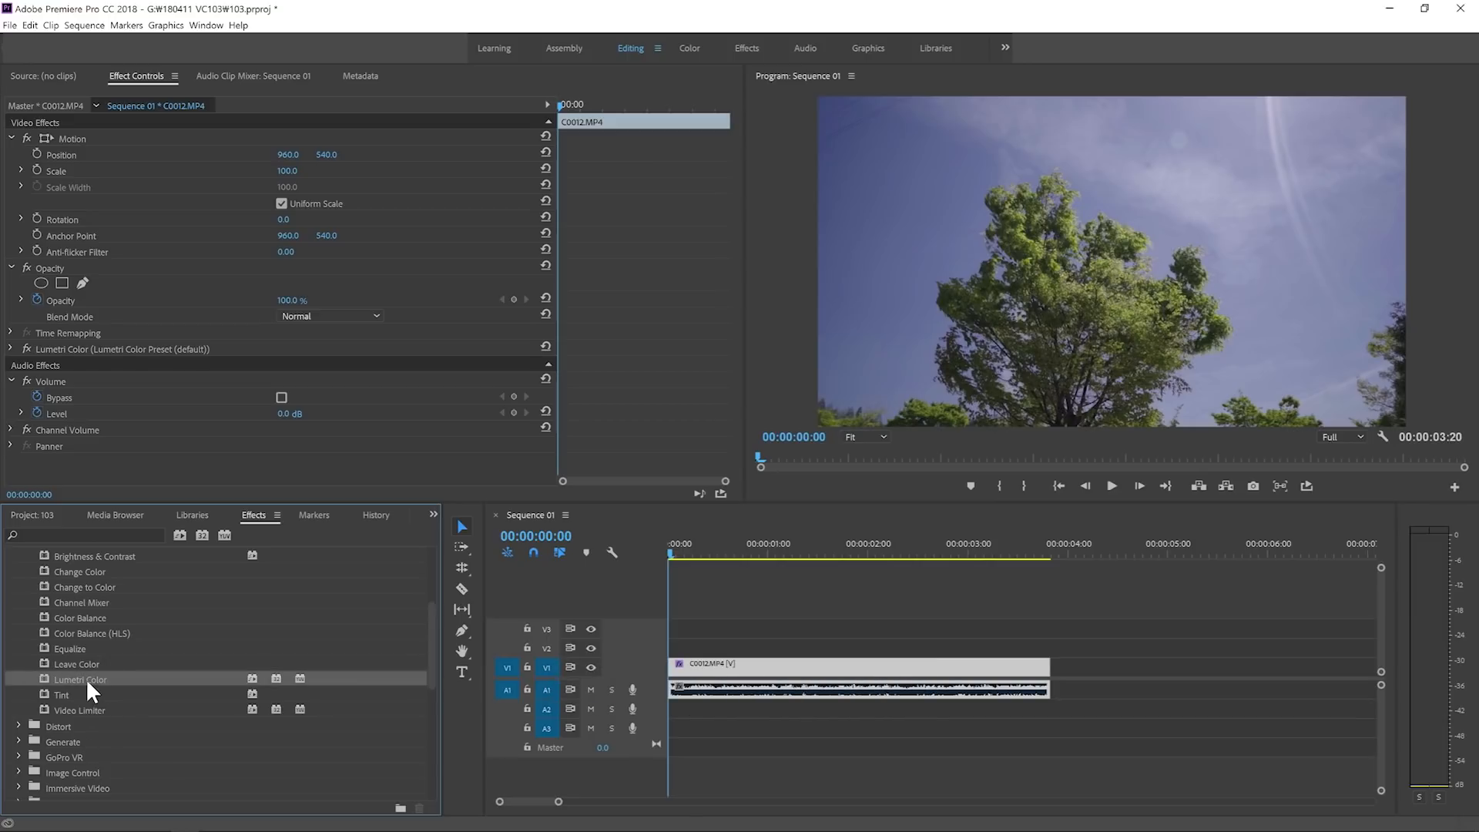
left_click_drag(77, 678, 735, 666)
Expand the HSL Secondary section of the newly added Lumetri Color effect.
left_click(173, 363)
scroll(159, 339, "down", 2)
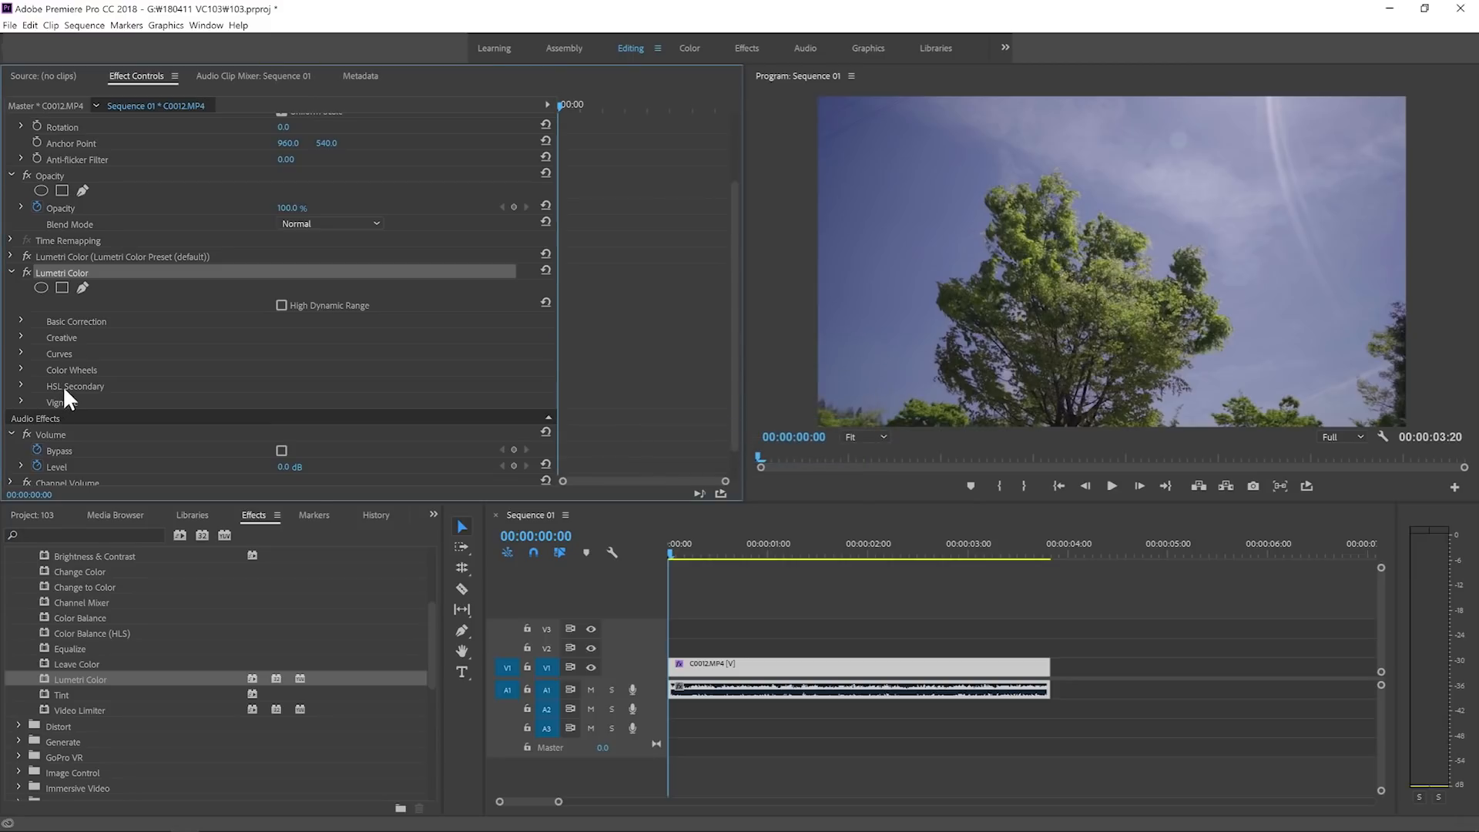
left_click(92, 384)
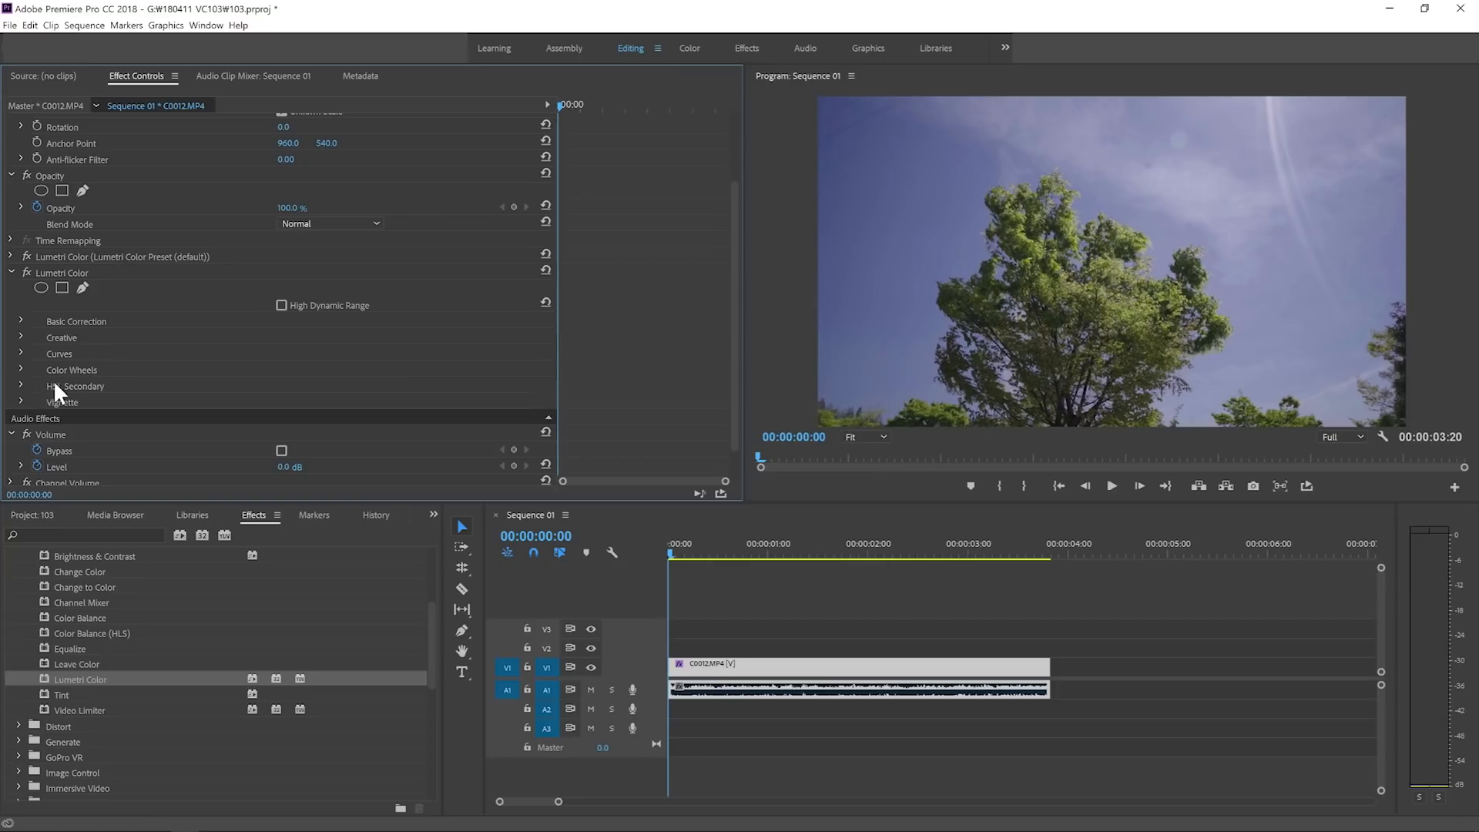
left_click(20, 384)
scroll(58, 383, "down", 6)
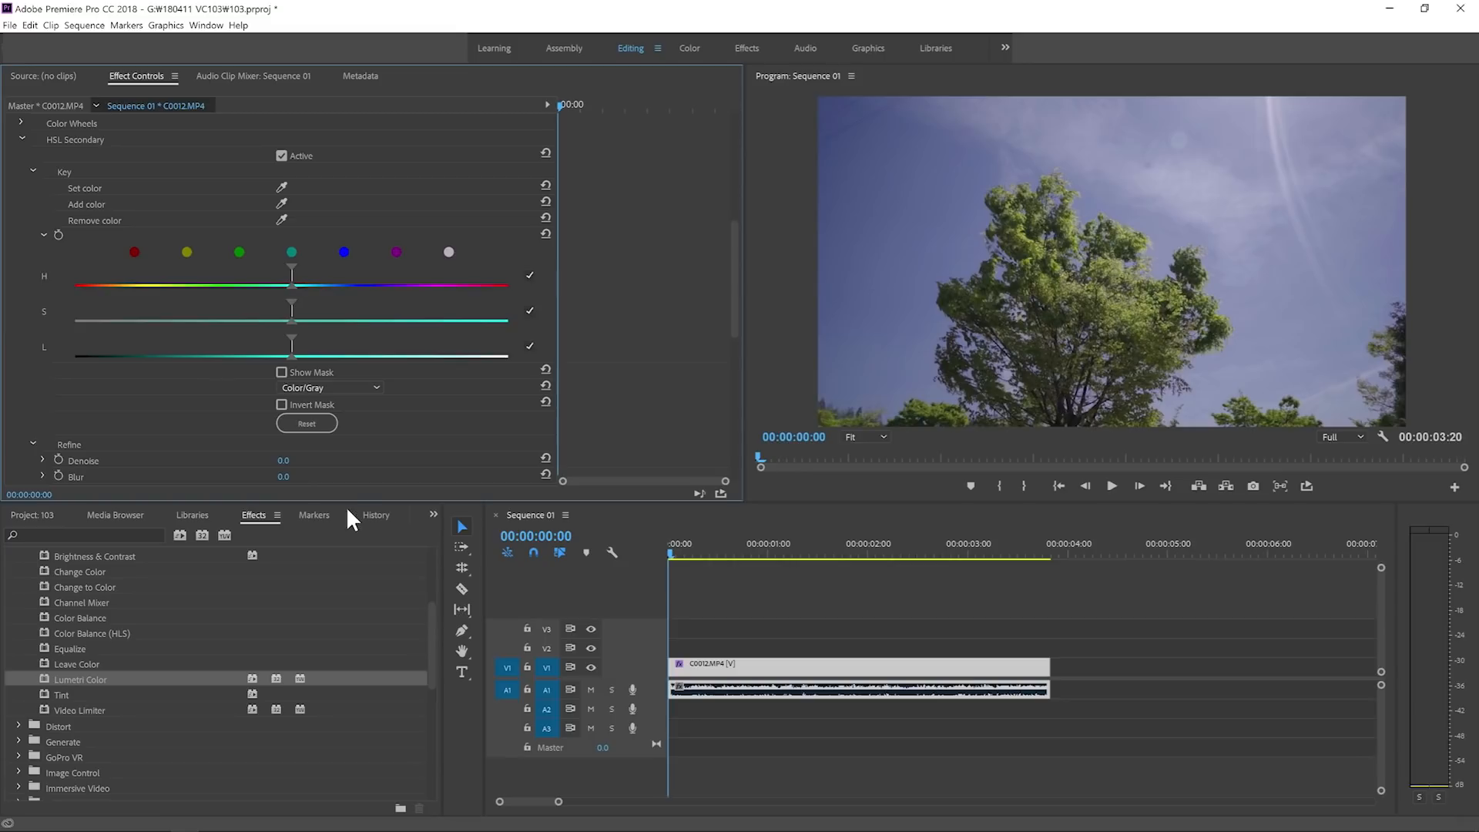
Enlarge the effect settings and preview areas, and expand the Key settings under HSL Secondary.
left_click_drag(335, 503, 344, 728)
left_click_drag(557, 420, 480, 453)
left_click_drag(480, 715, 480, 769)
left_click_drag(744, 431, 545, 431)
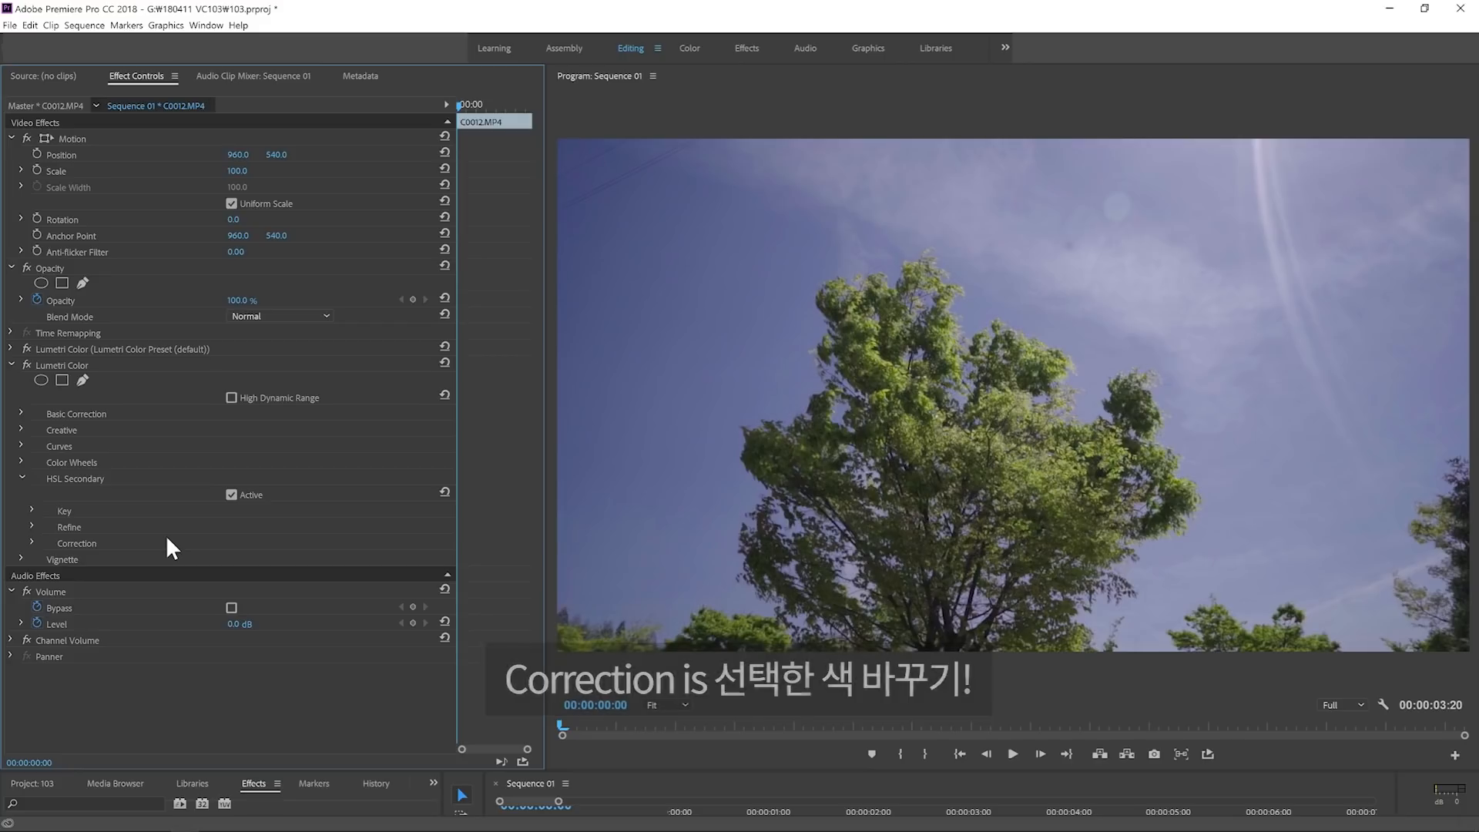
left_click(31, 510)
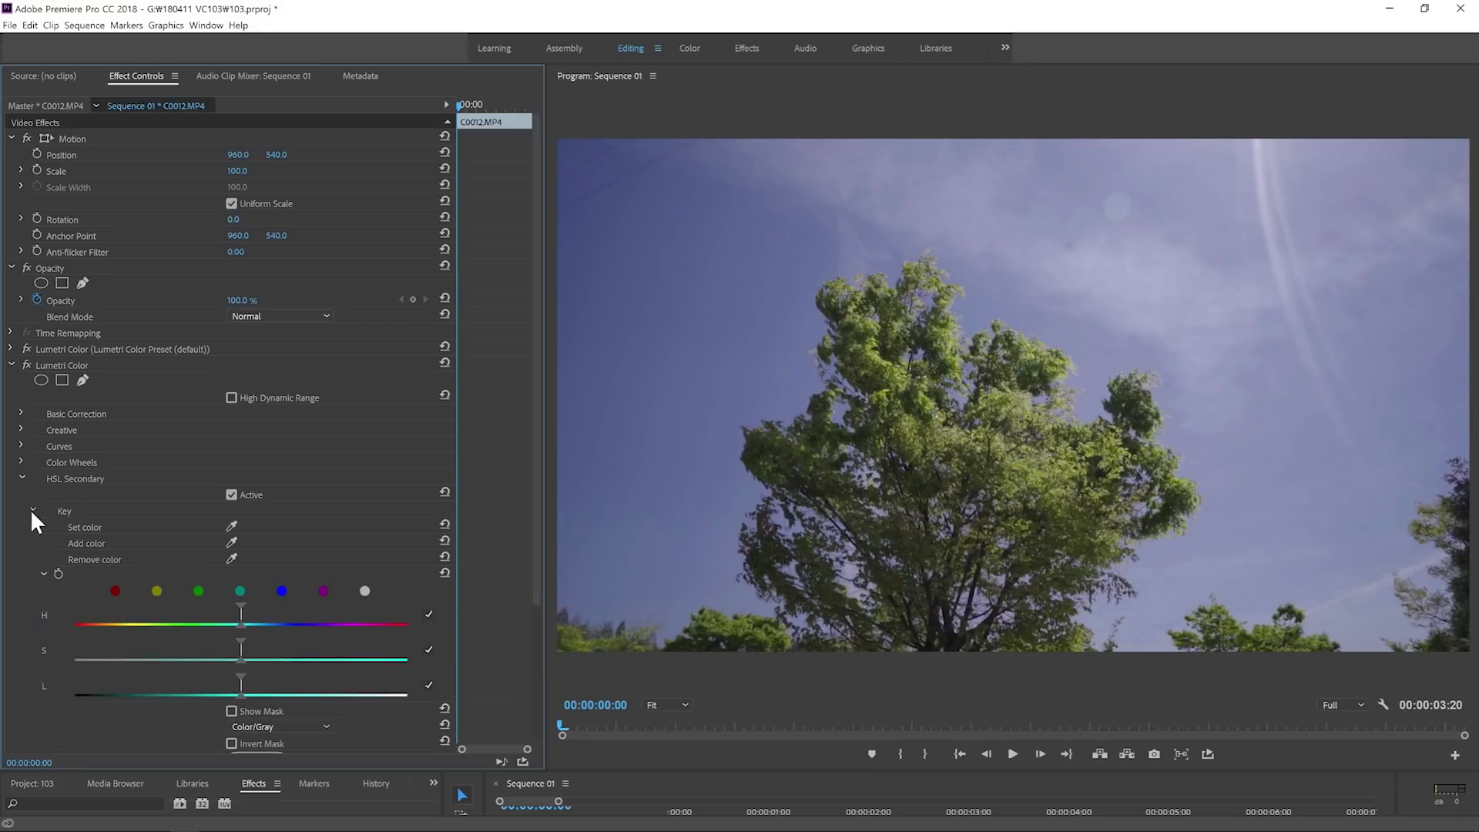
scroll(210, 561, "down", 3)
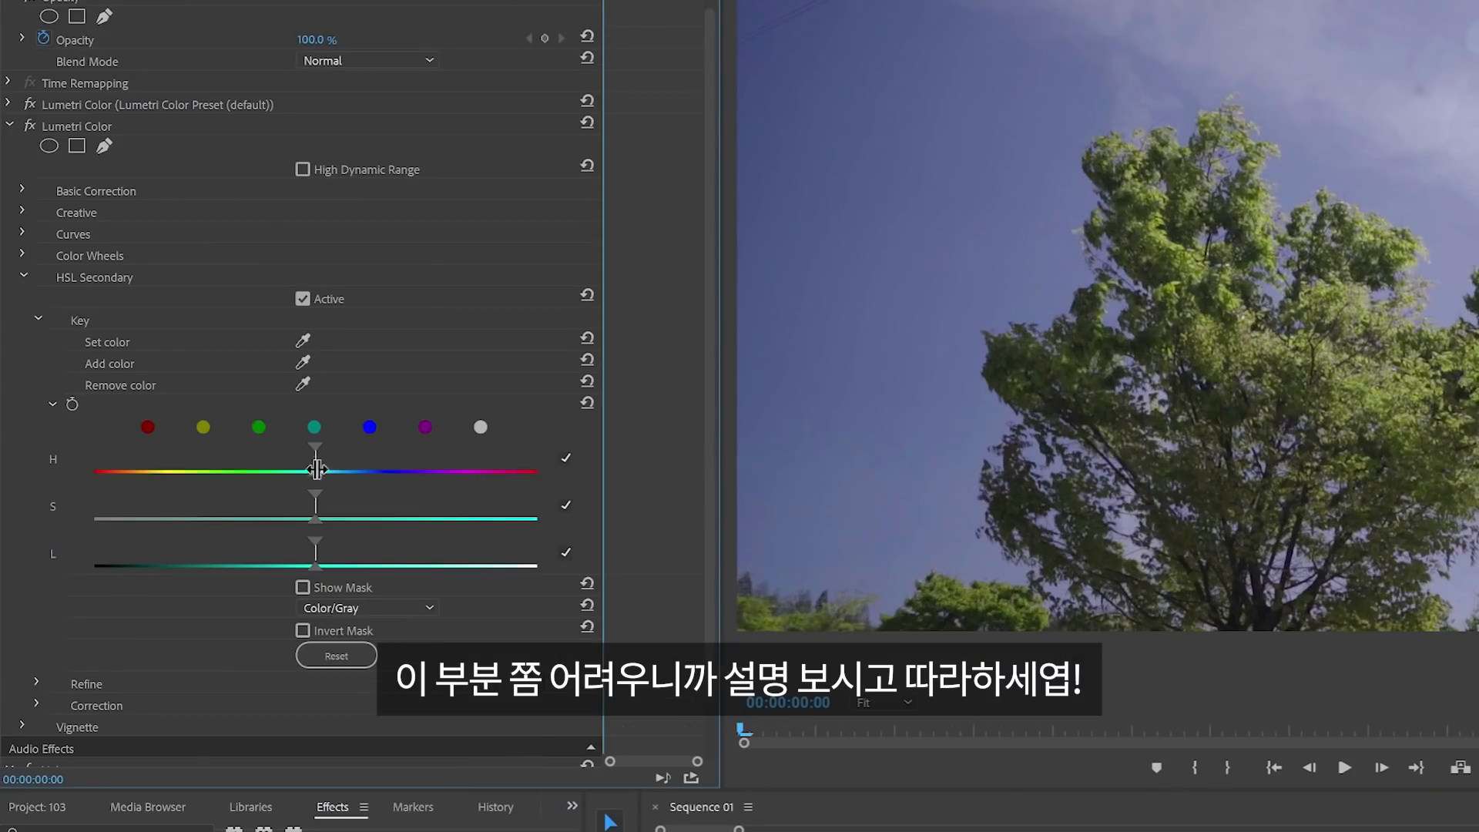
Try shifting the Key's hue, saturation and luminance ranges toward green, and reset them.
left_click_drag(311, 451, 302, 595)
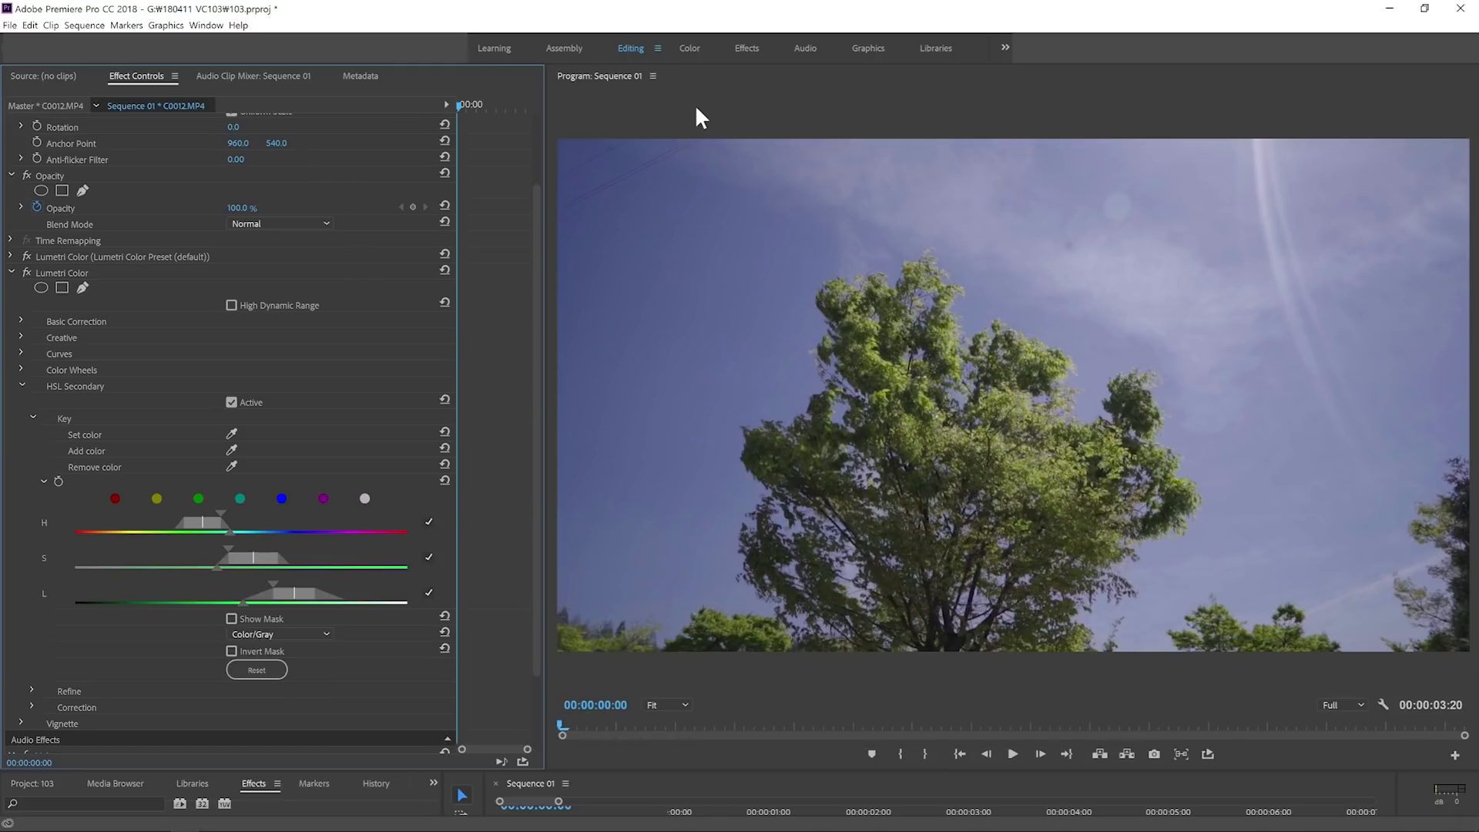
left_click(444, 481)
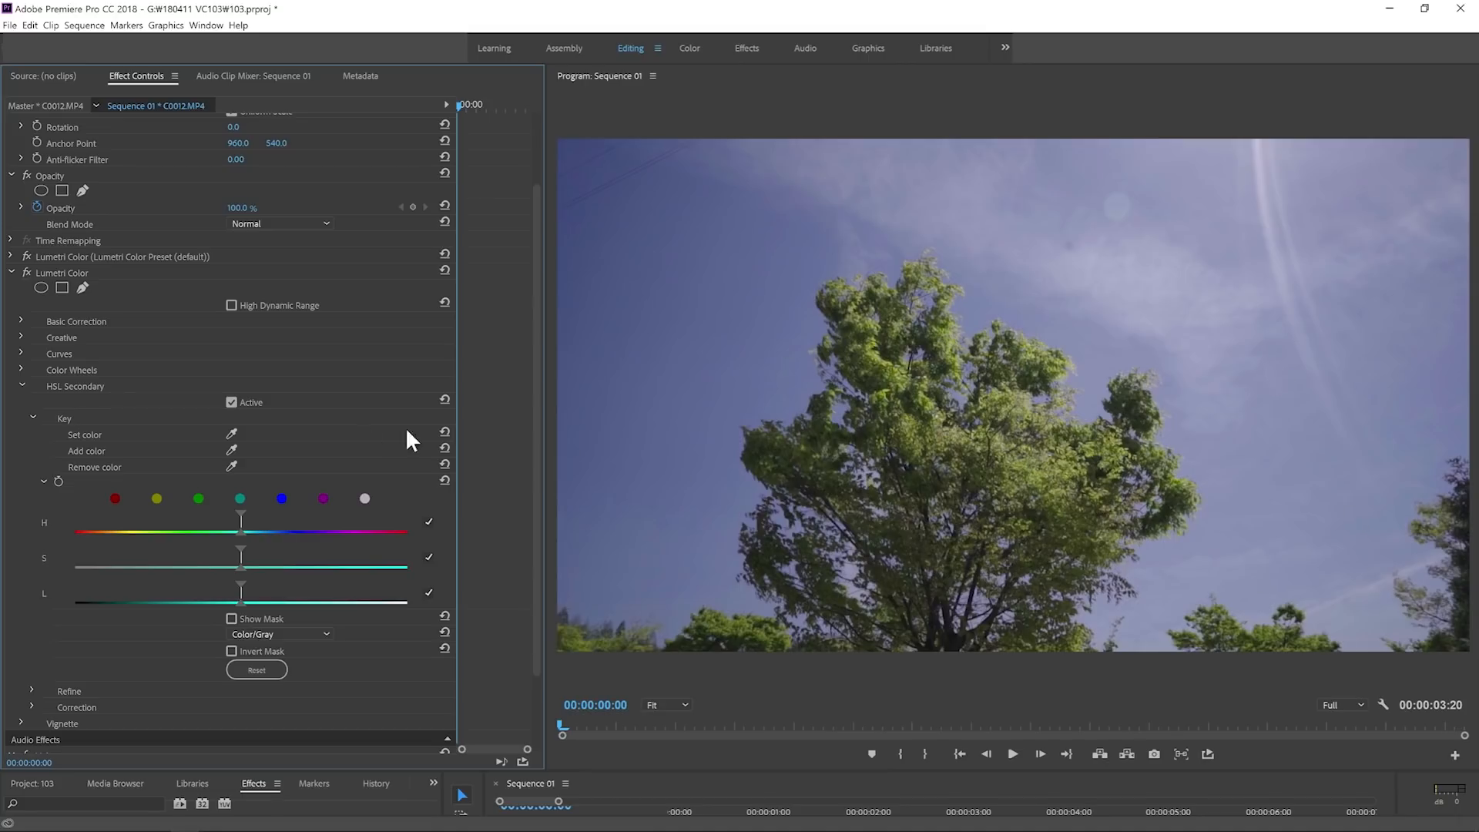
Set the key color from the blue sky in the preview and add three more sky samples to it.
left_click(231, 435)
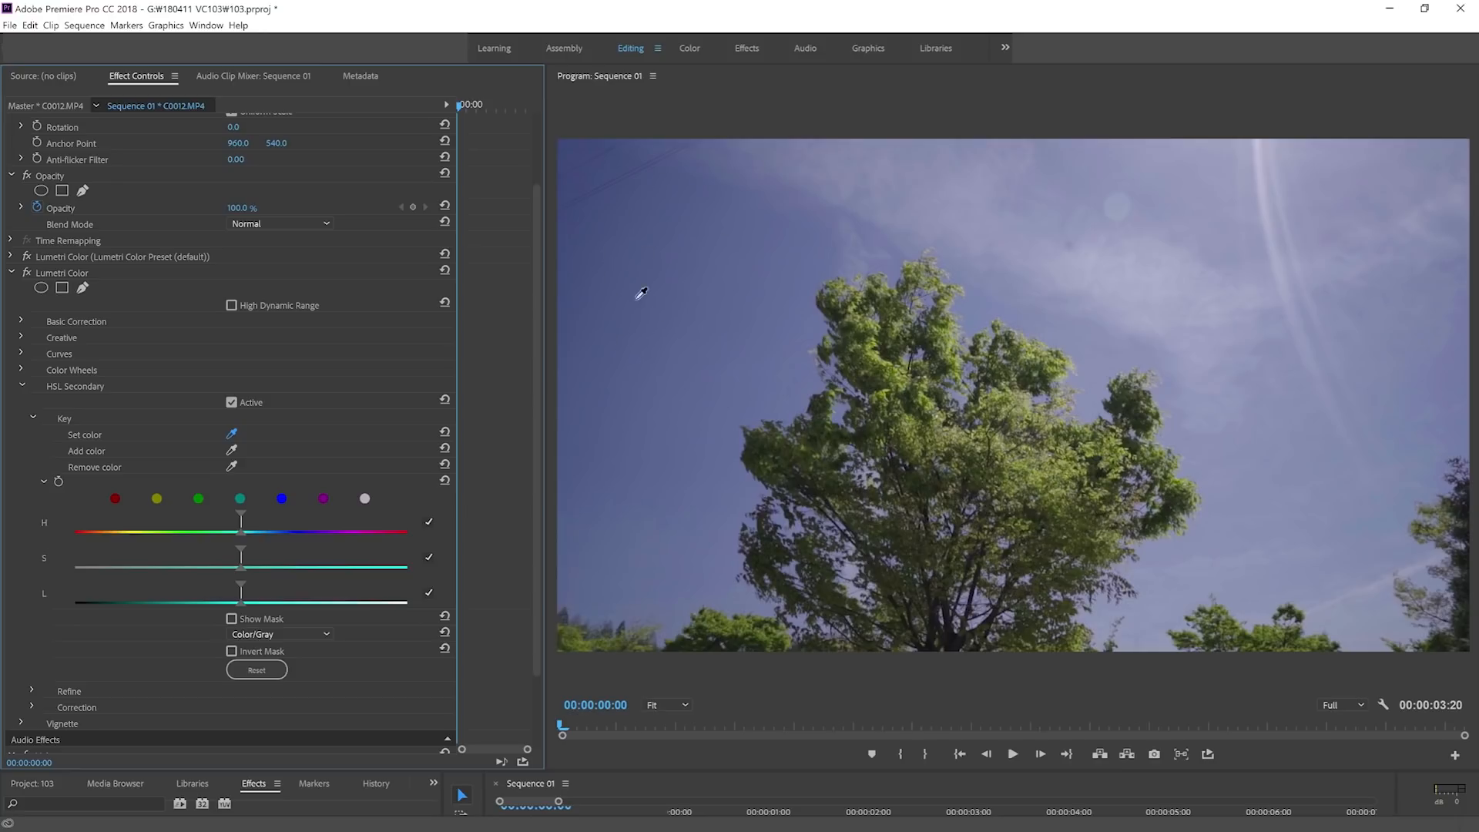
left_click(641, 262)
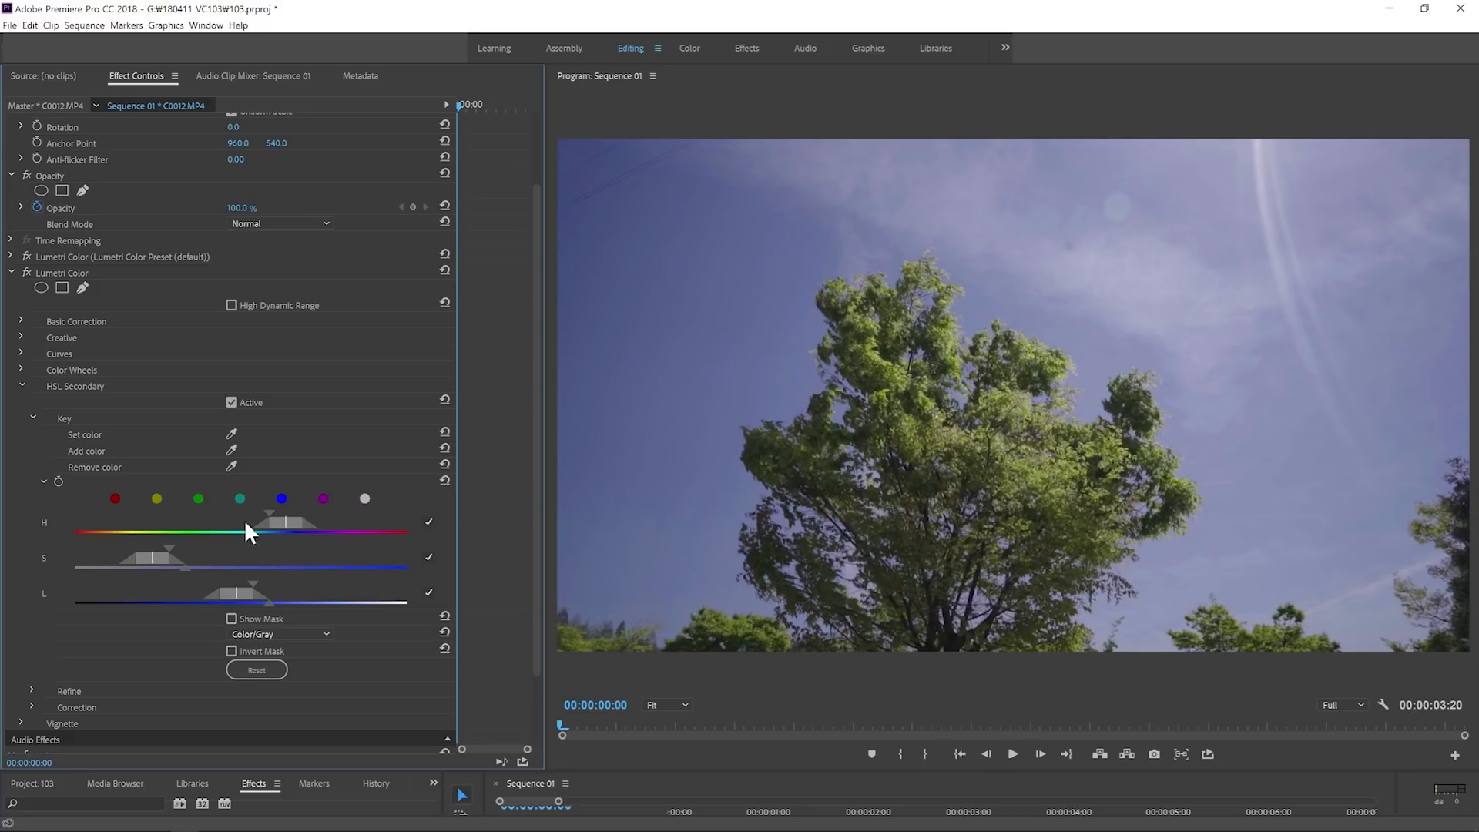
left_click(231, 451)
left_click(733, 225)
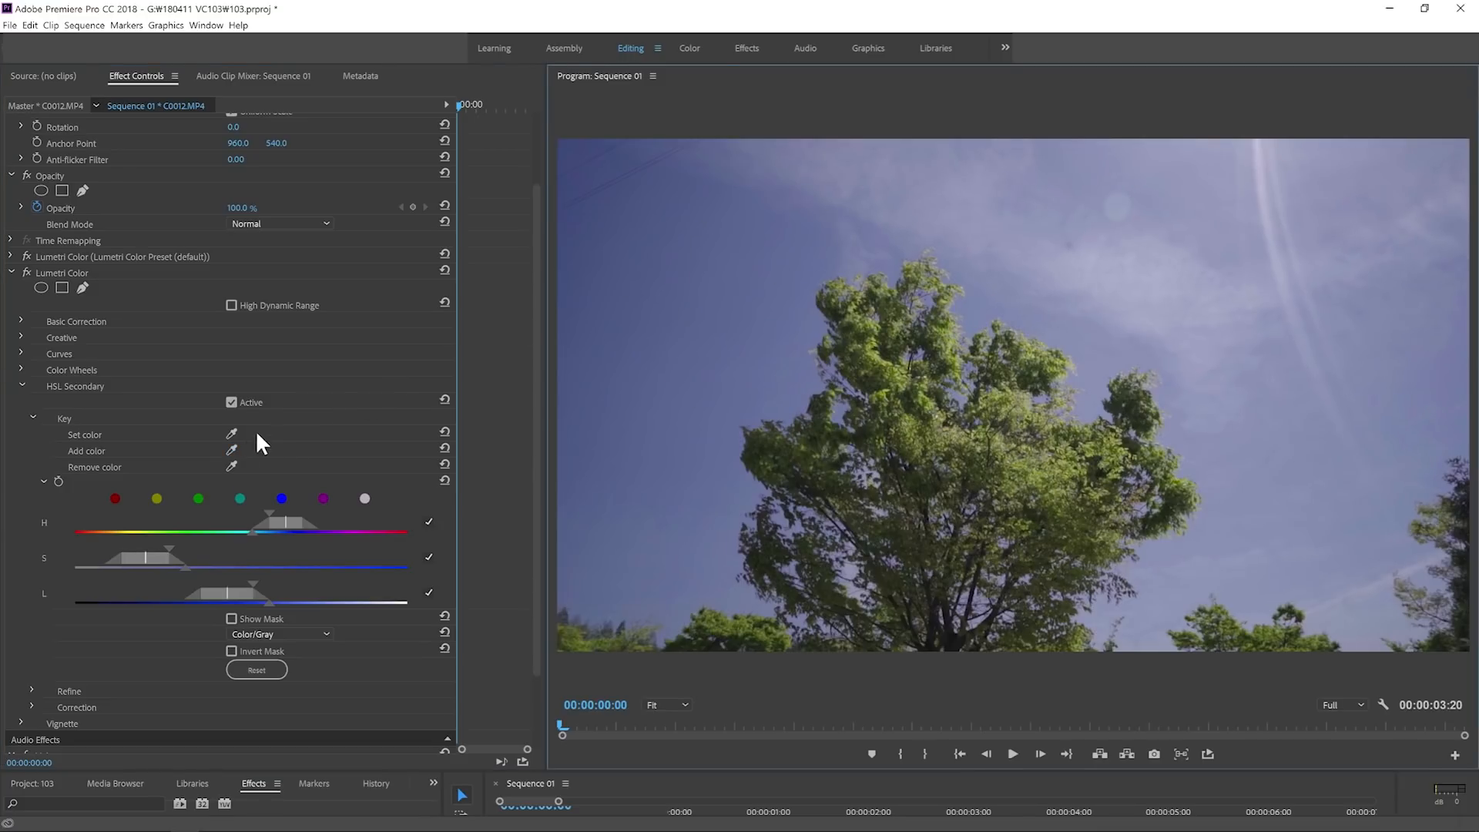
left_click(232, 450)
left_click(1033, 218)
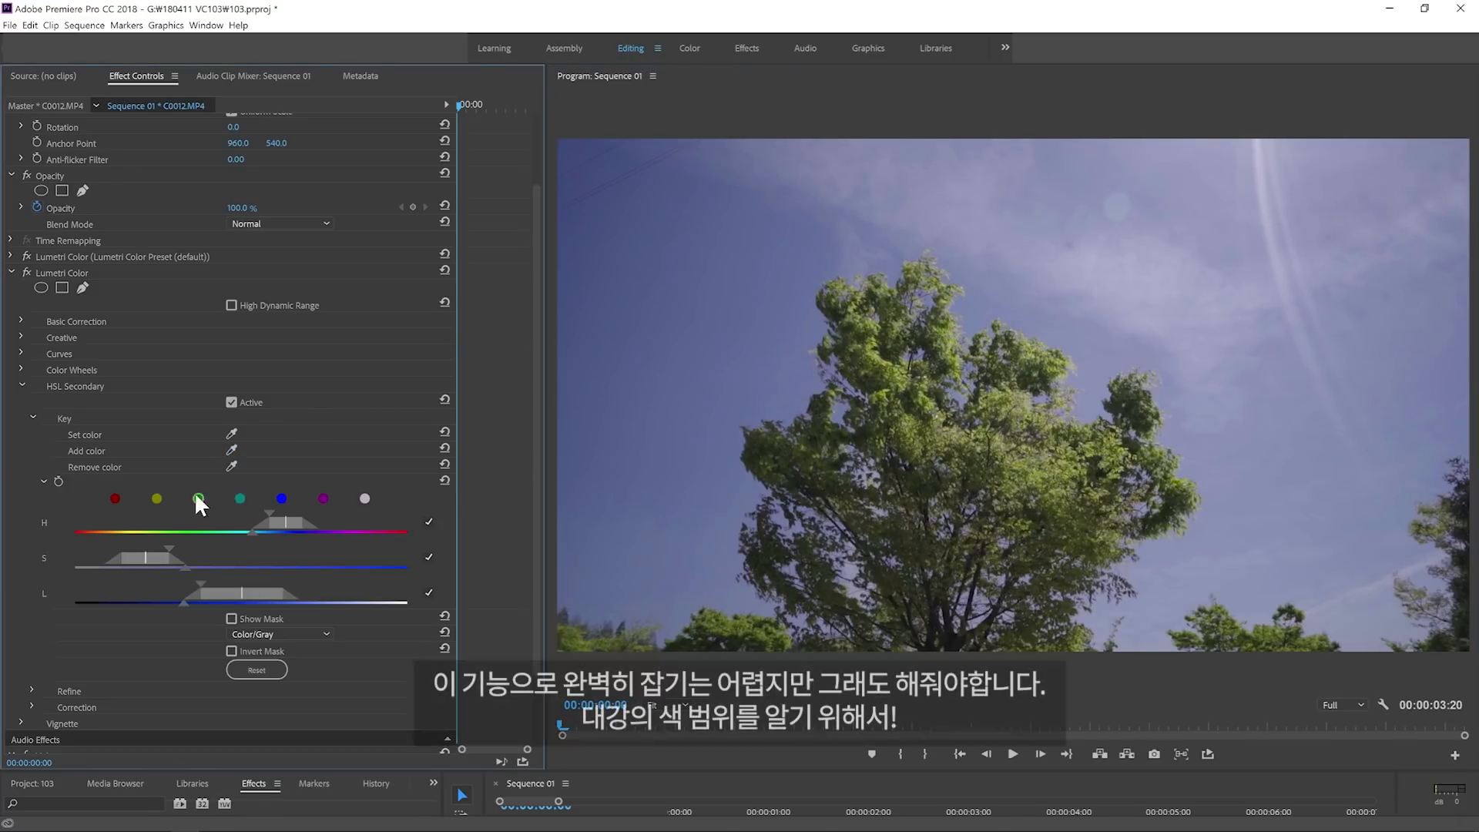
left_click(231, 451)
left_click(1237, 404)
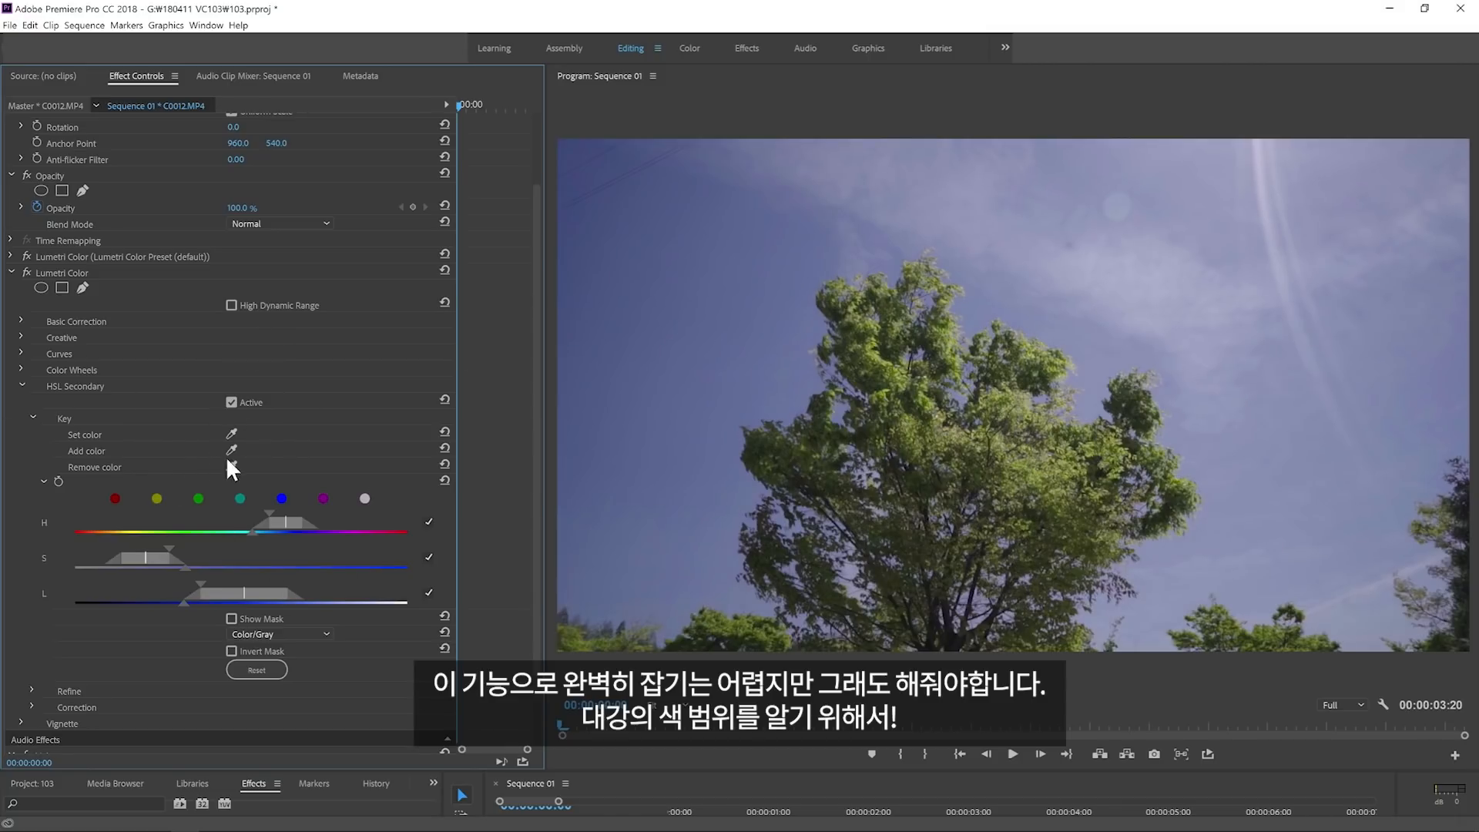
Show the key mask and adjust the Hue range and its falloff to cover the blue sky.
left_click_drag(285, 522, 288, 521)
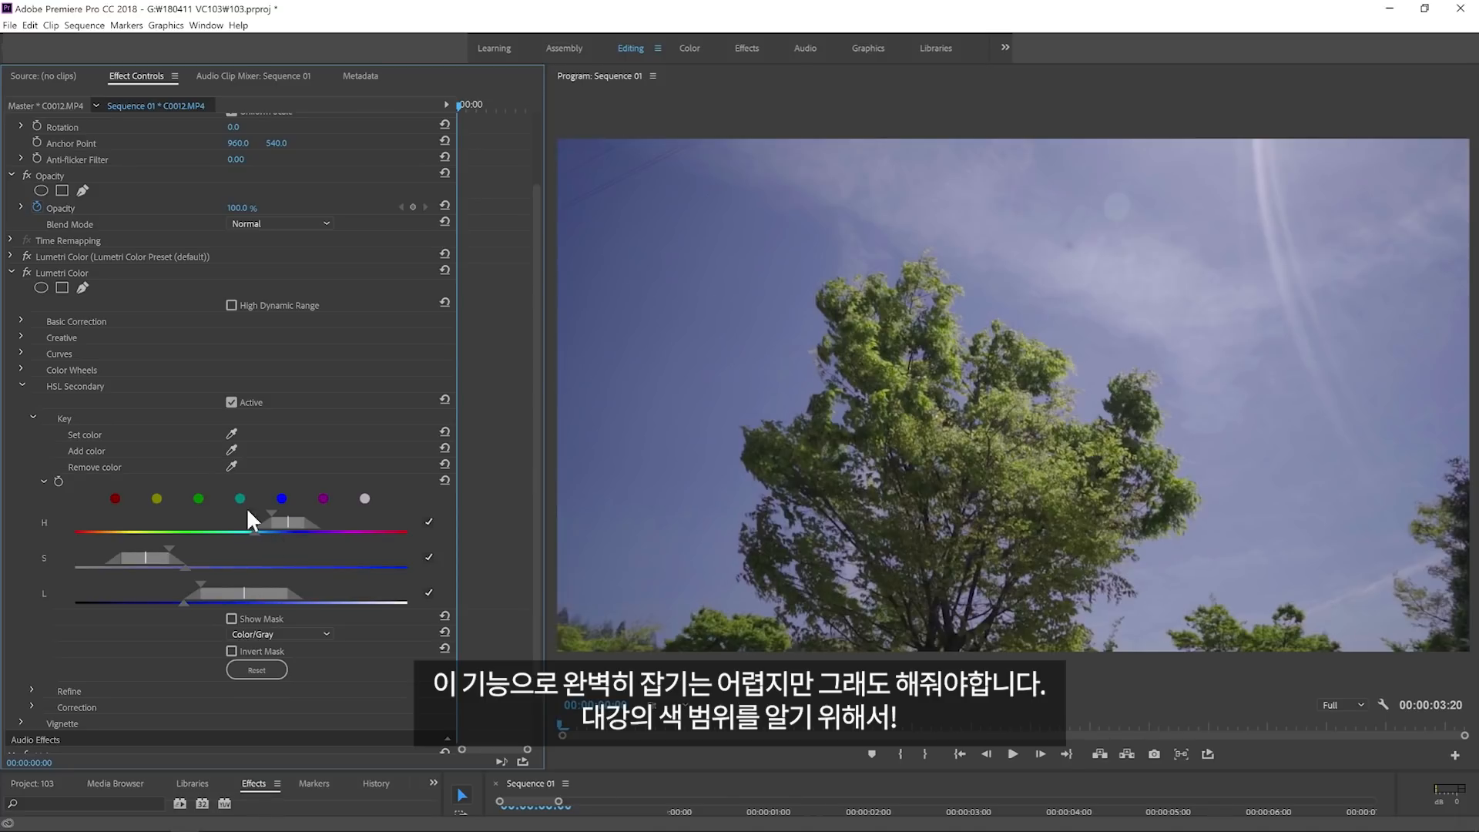
left_click(232, 619)
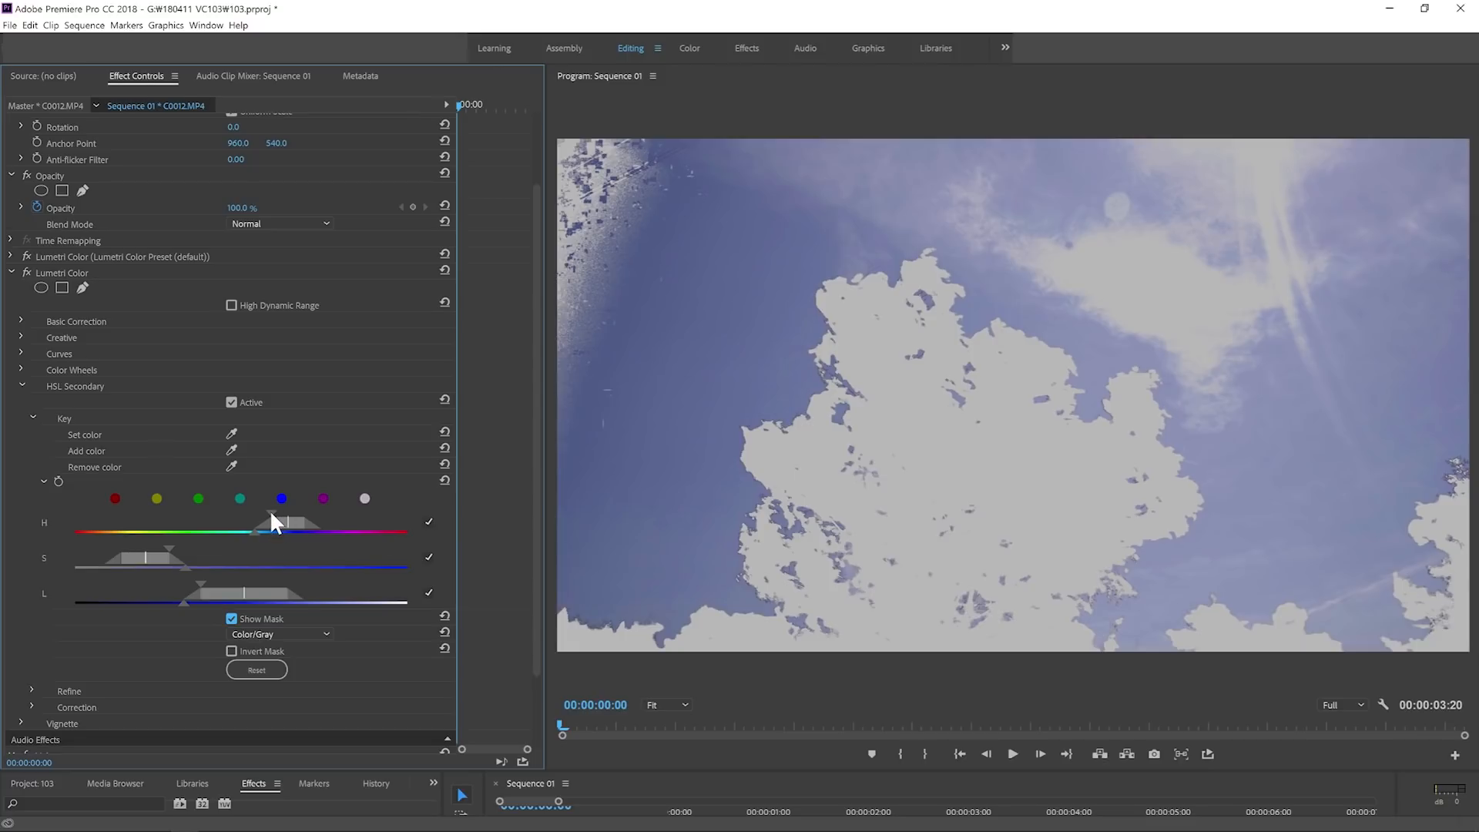
mouse_move(273, 512)
left_mouse_down()
mouse_move(254, 526)
mouse_move(272, 518)
left_mouse_up()
mouse_move(253, 535)
left_mouse_down()
mouse_move(231, 534)
mouse_move(252, 510)
mouse_move(195, 512)
mouse_move(243, 523)
left_mouse_up()
left_click_drag(211, 530, 301, 525)
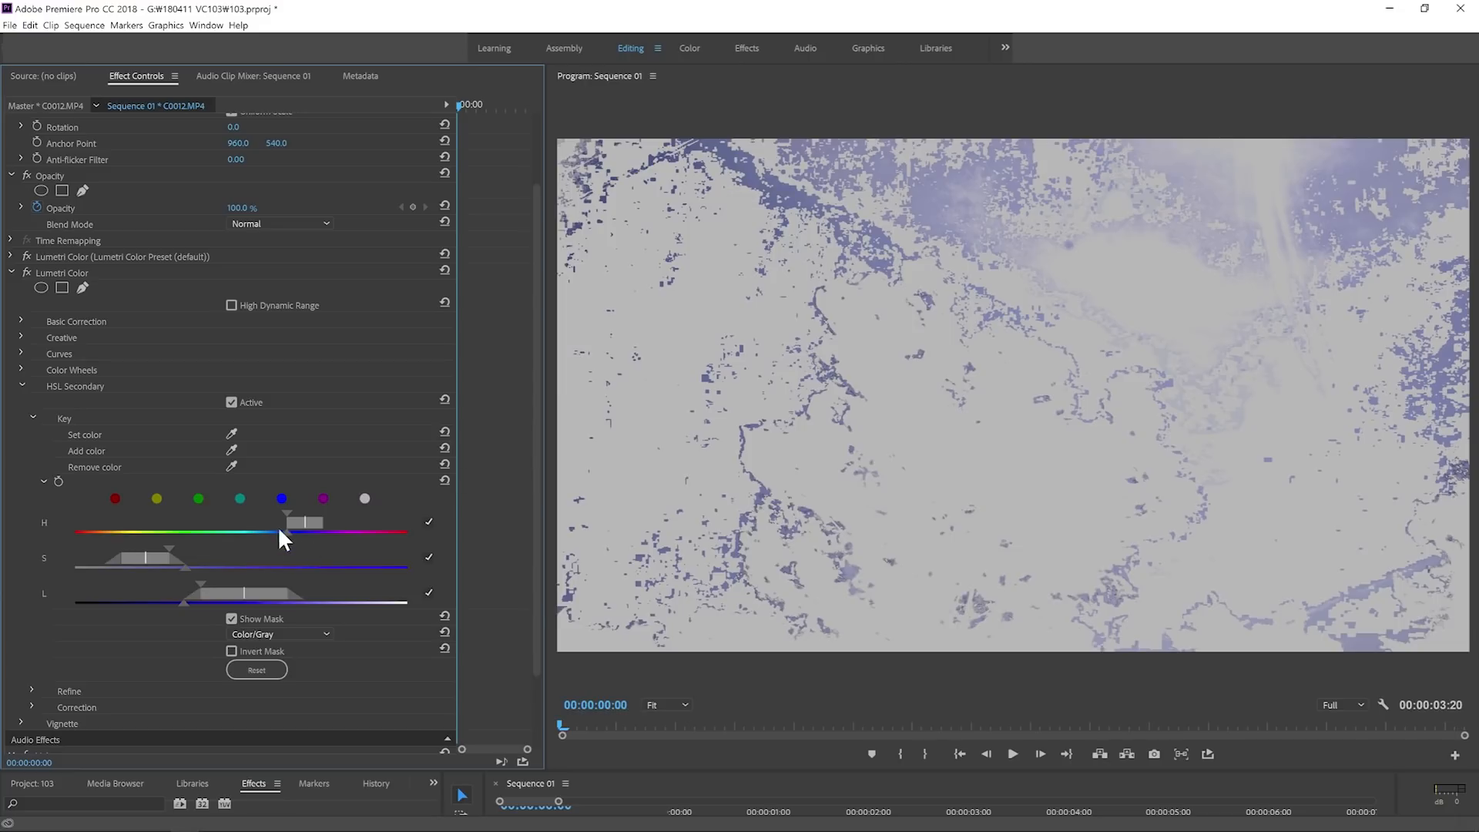
left_click_drag(287, 531, 276, 531)
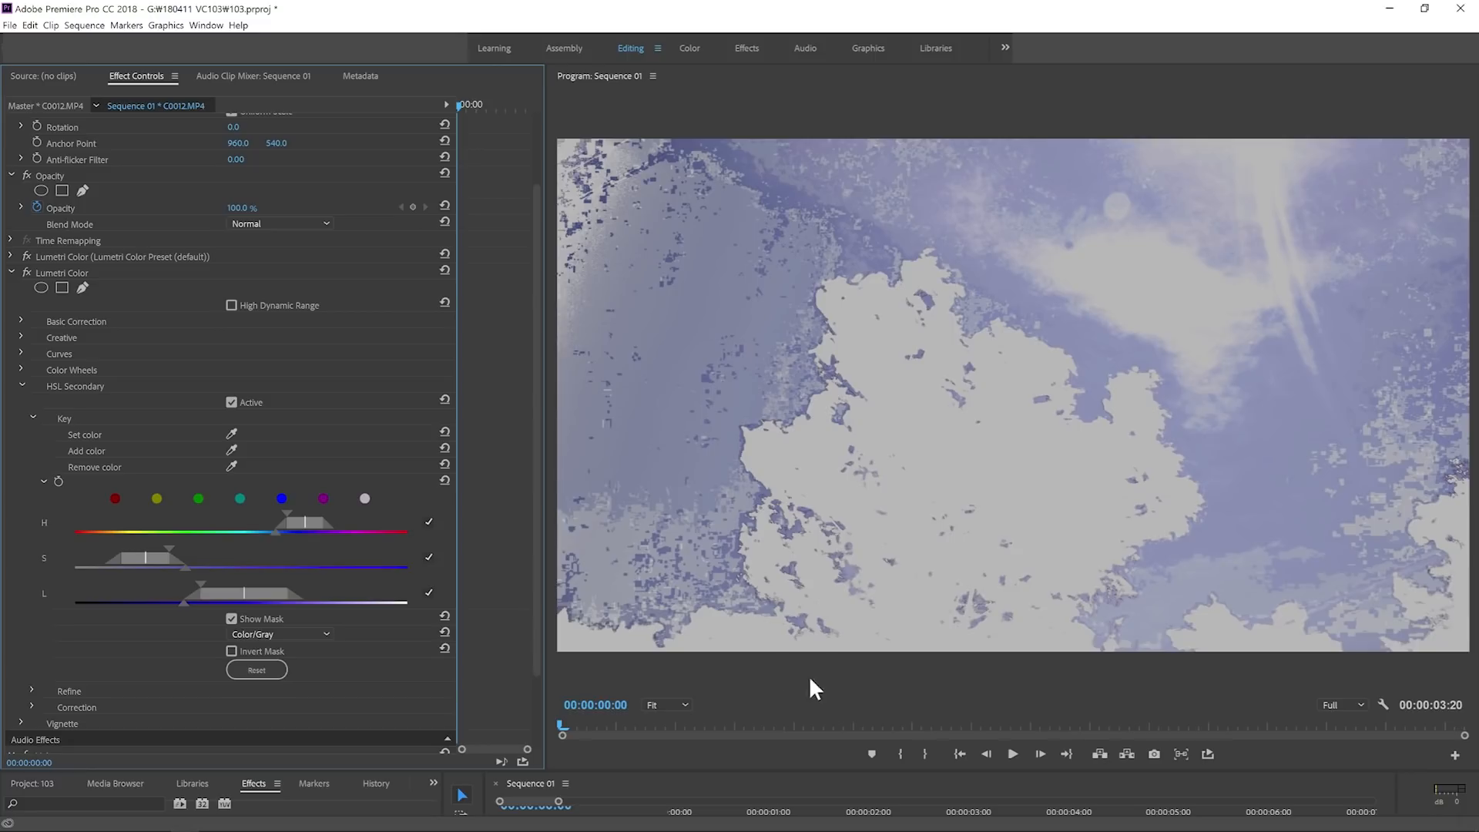
left_click_drag(311, 530, 271, 511)
left_click_drag(285, 525, 280, 527)
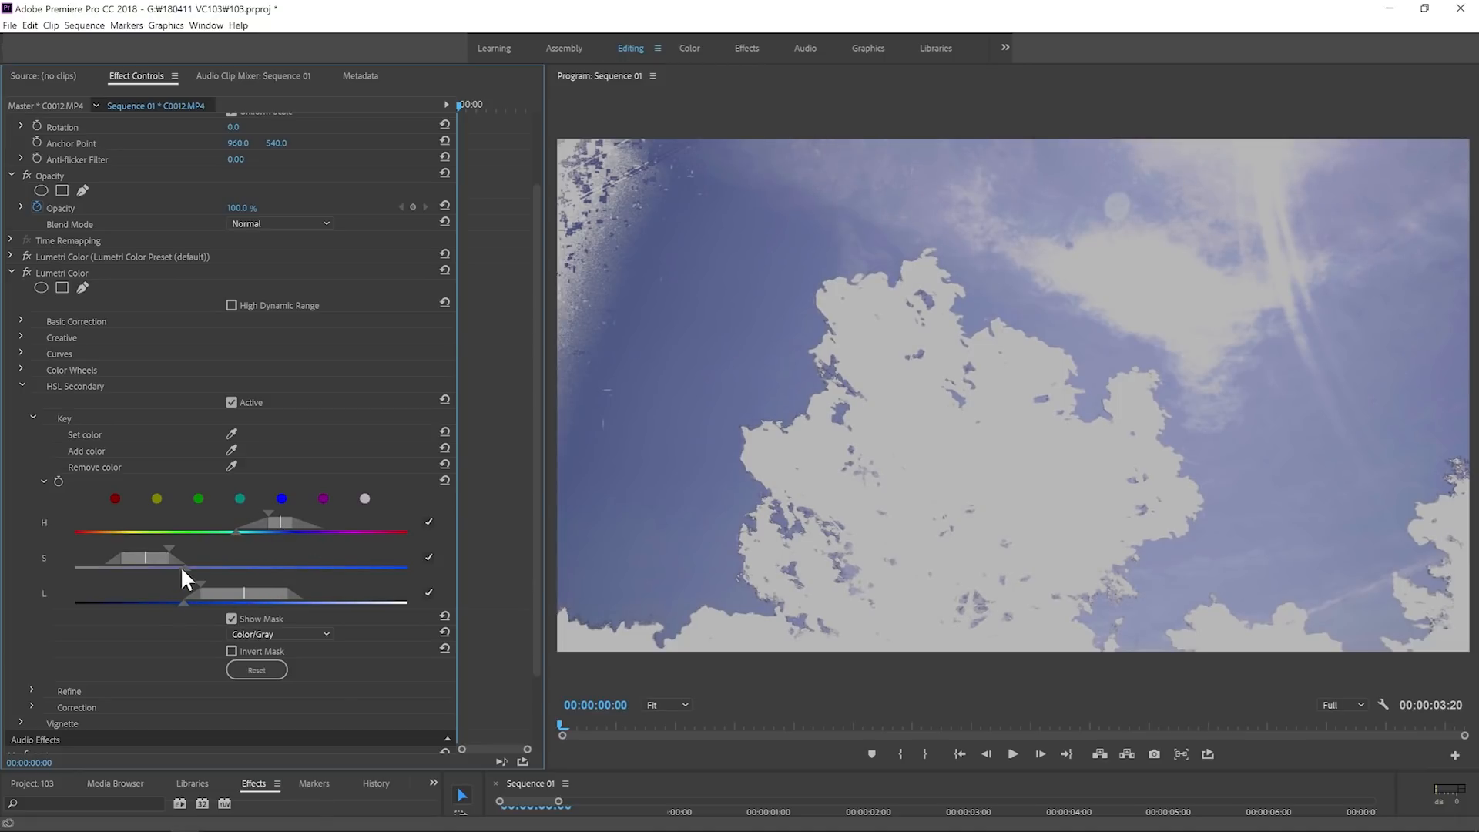
Widen the Saturation and Luminance ranges and their falloff so the mask includes the sky's corner and the clouds.
left_click_drag(186, 564, 297, 555)
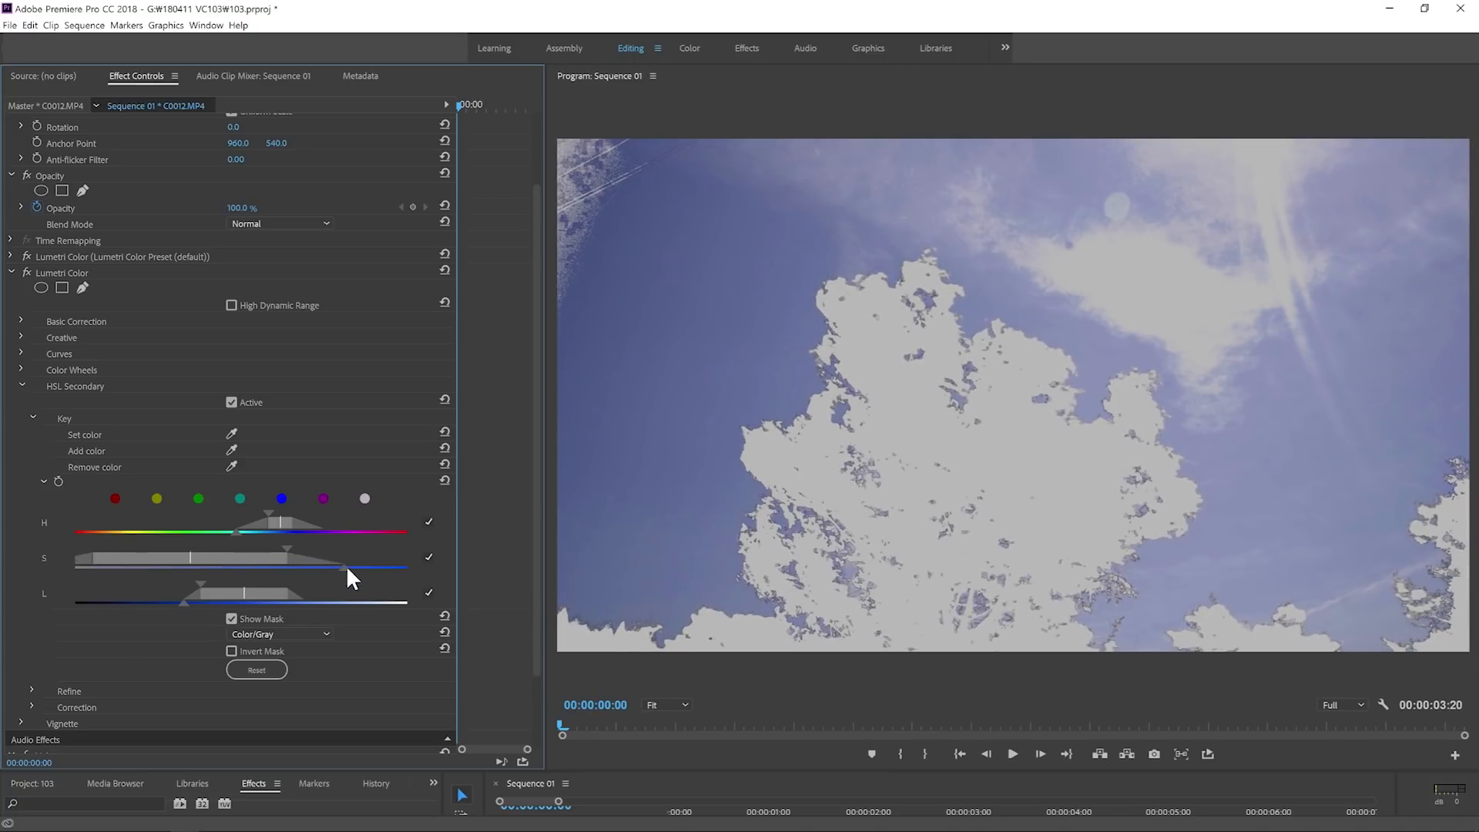
left_click_drag(305, 548, 307, 548)
left_click_drag(200, 582, 177, 589)
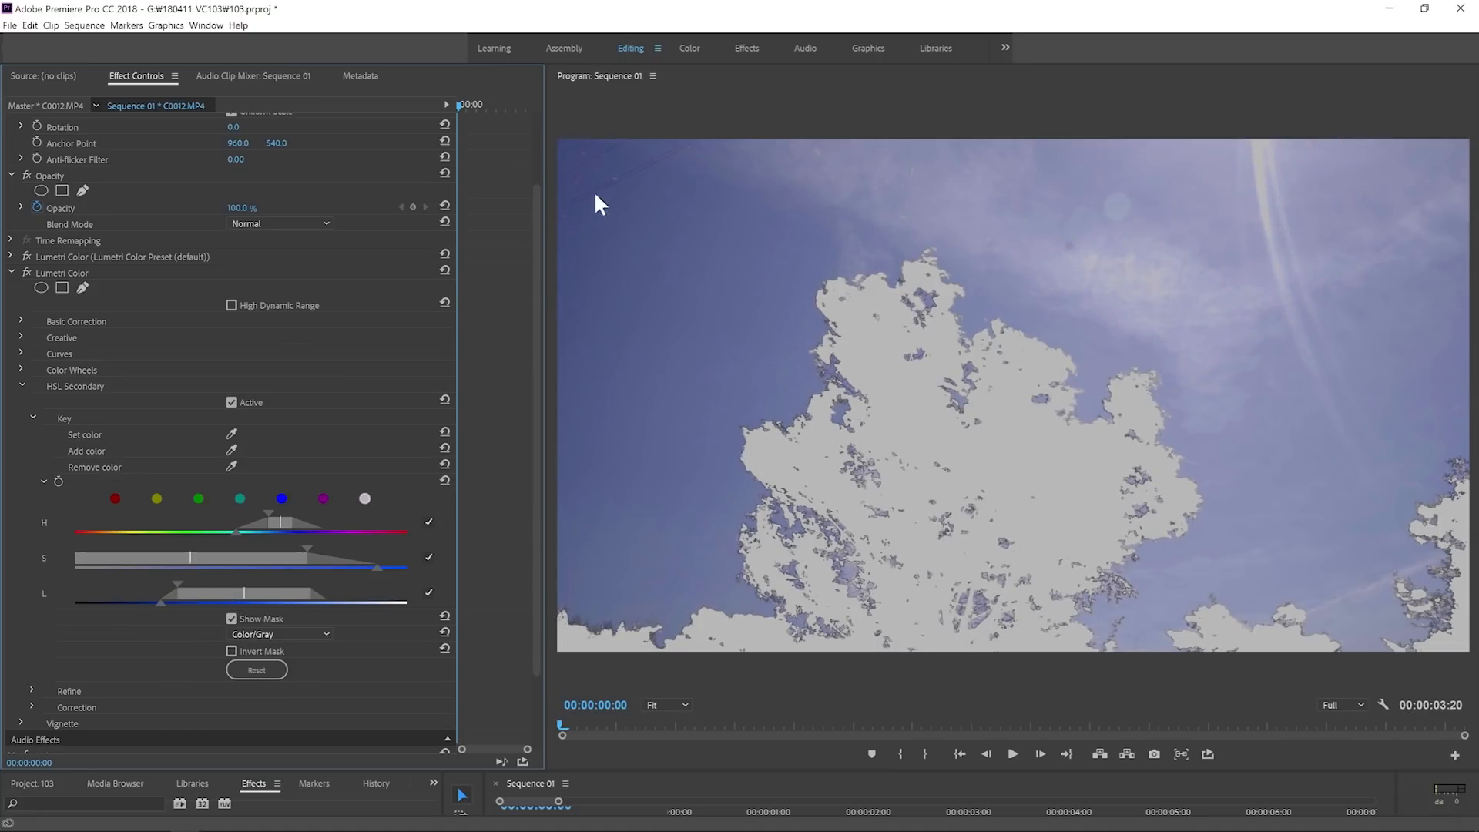
left_click_drag(160, 604, 248, 584)
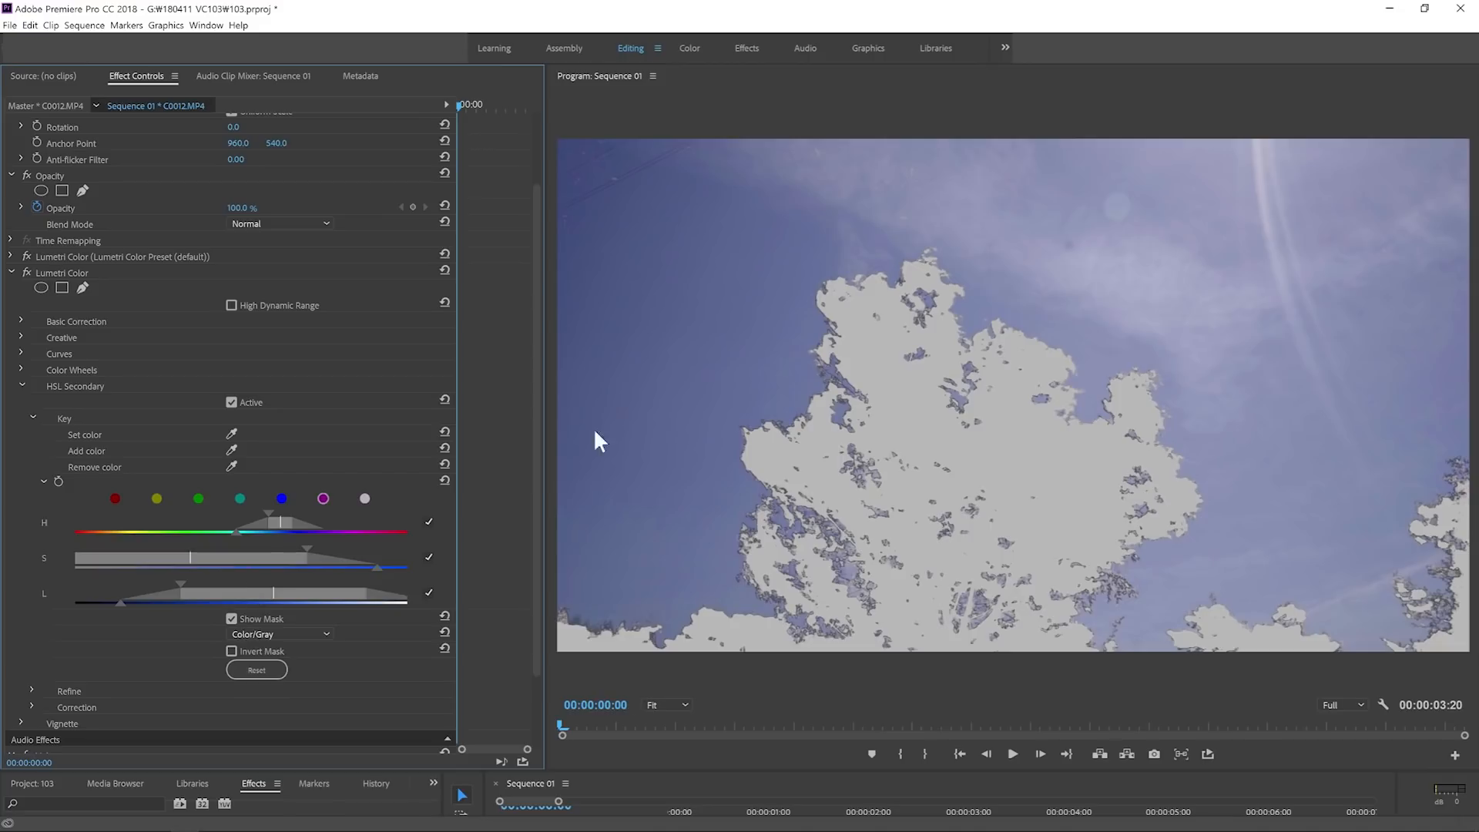
left_click_drag(120, 602, 192, 589)
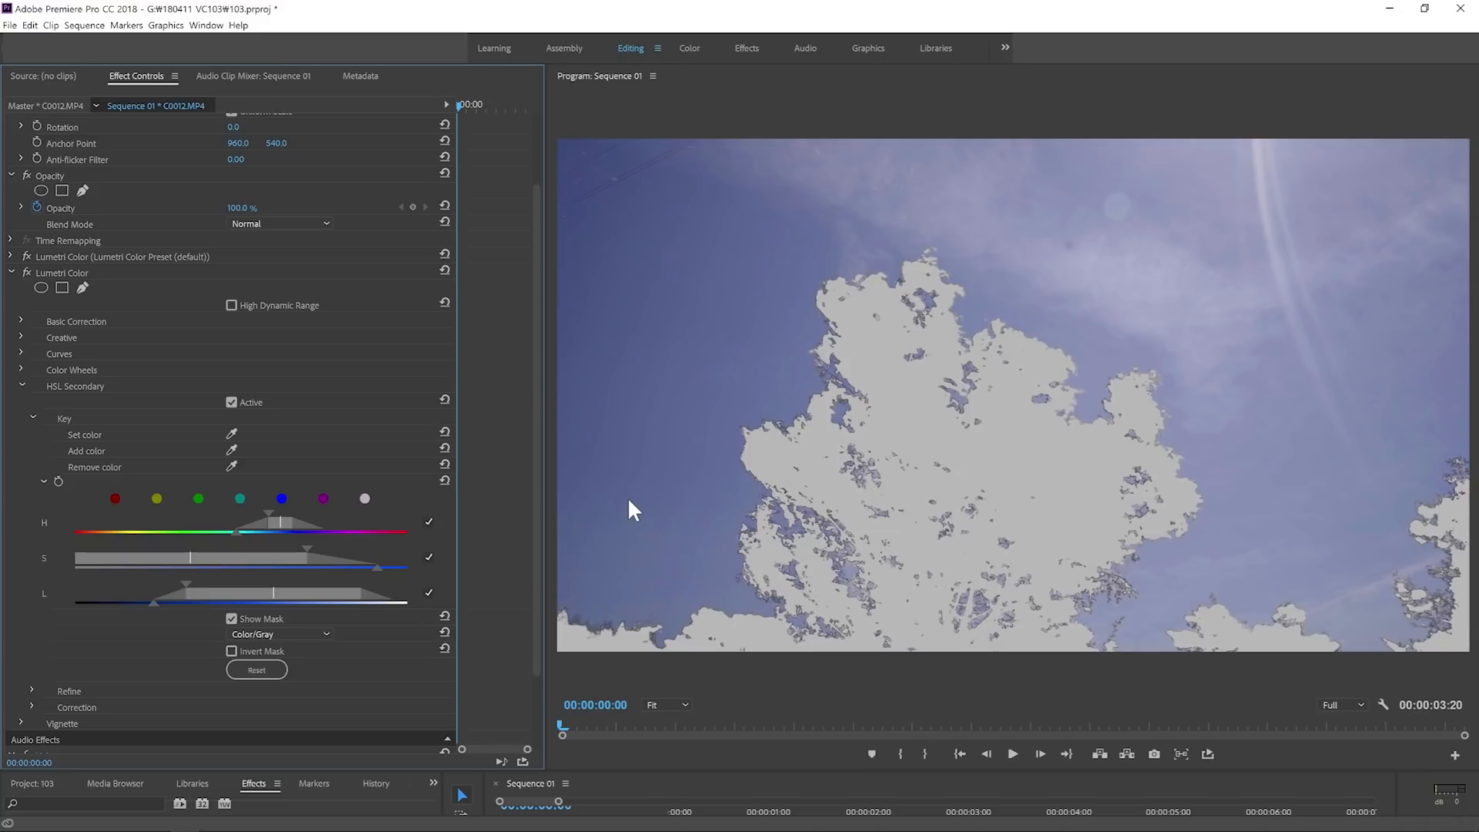
Try the blue color preset for the key ranges and undo it.
scroll(505, 493, "down", 2)
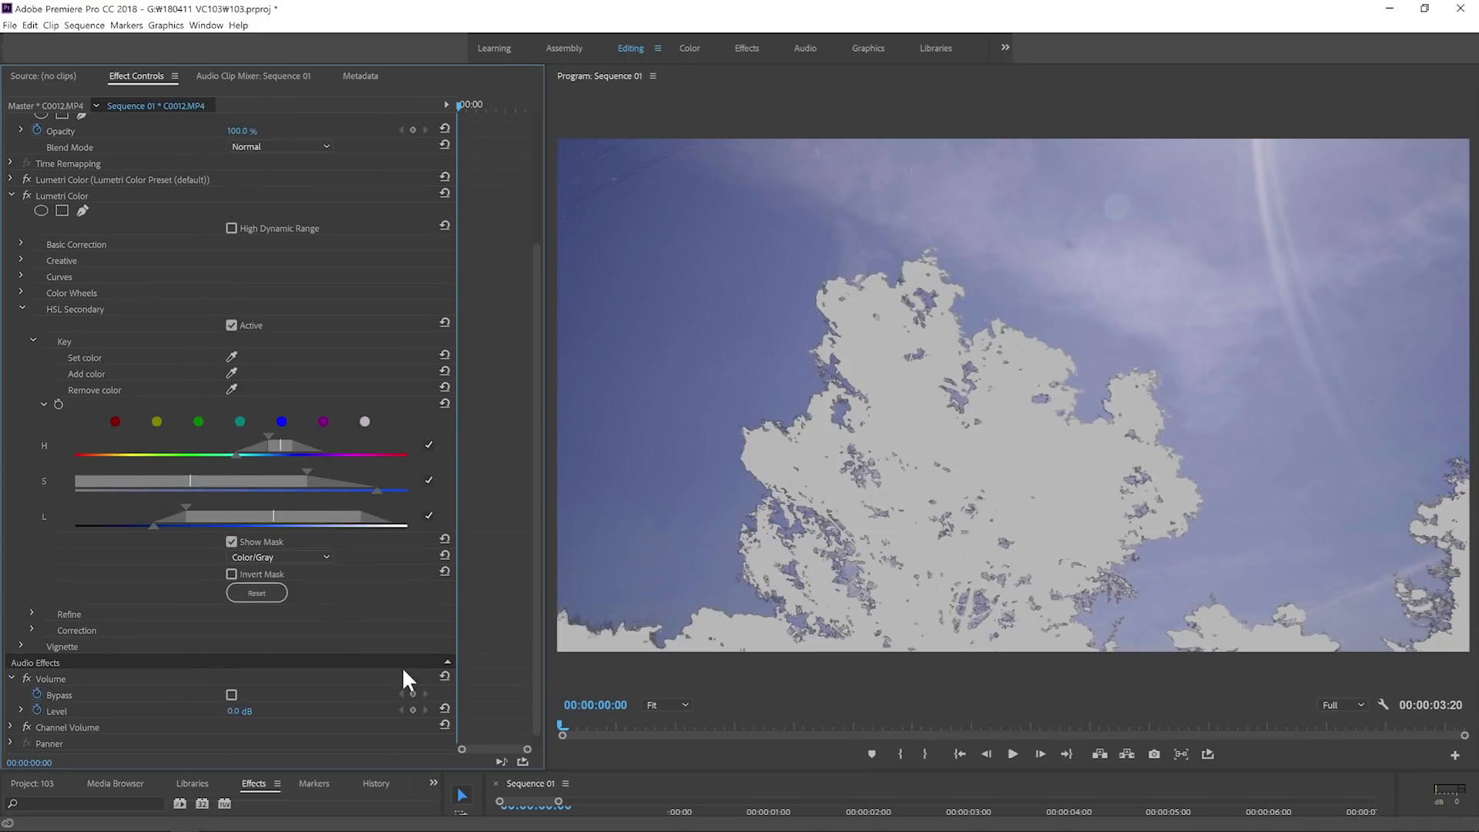
left_click(283, 422)
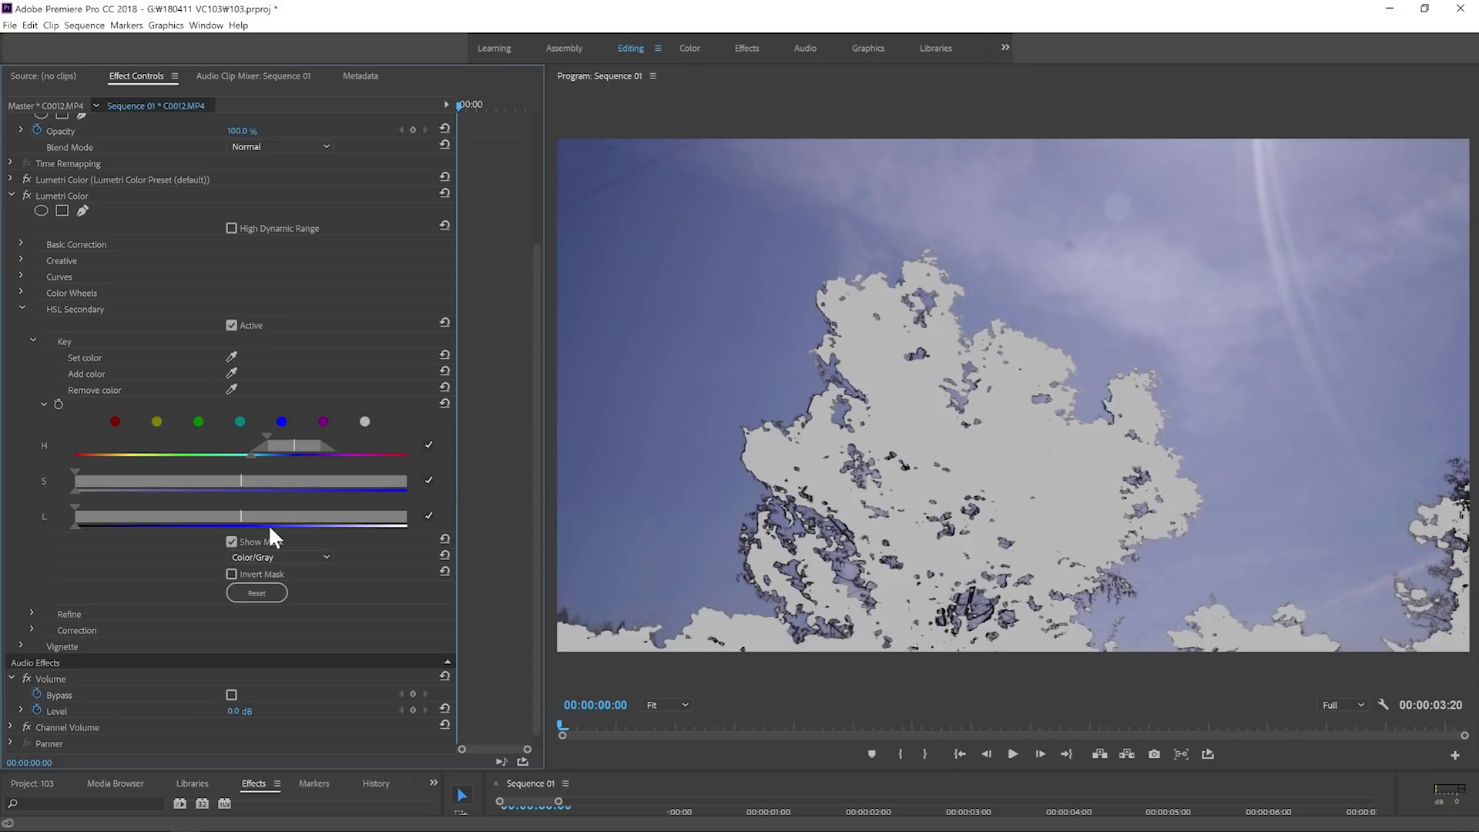
key("ctrl+z")
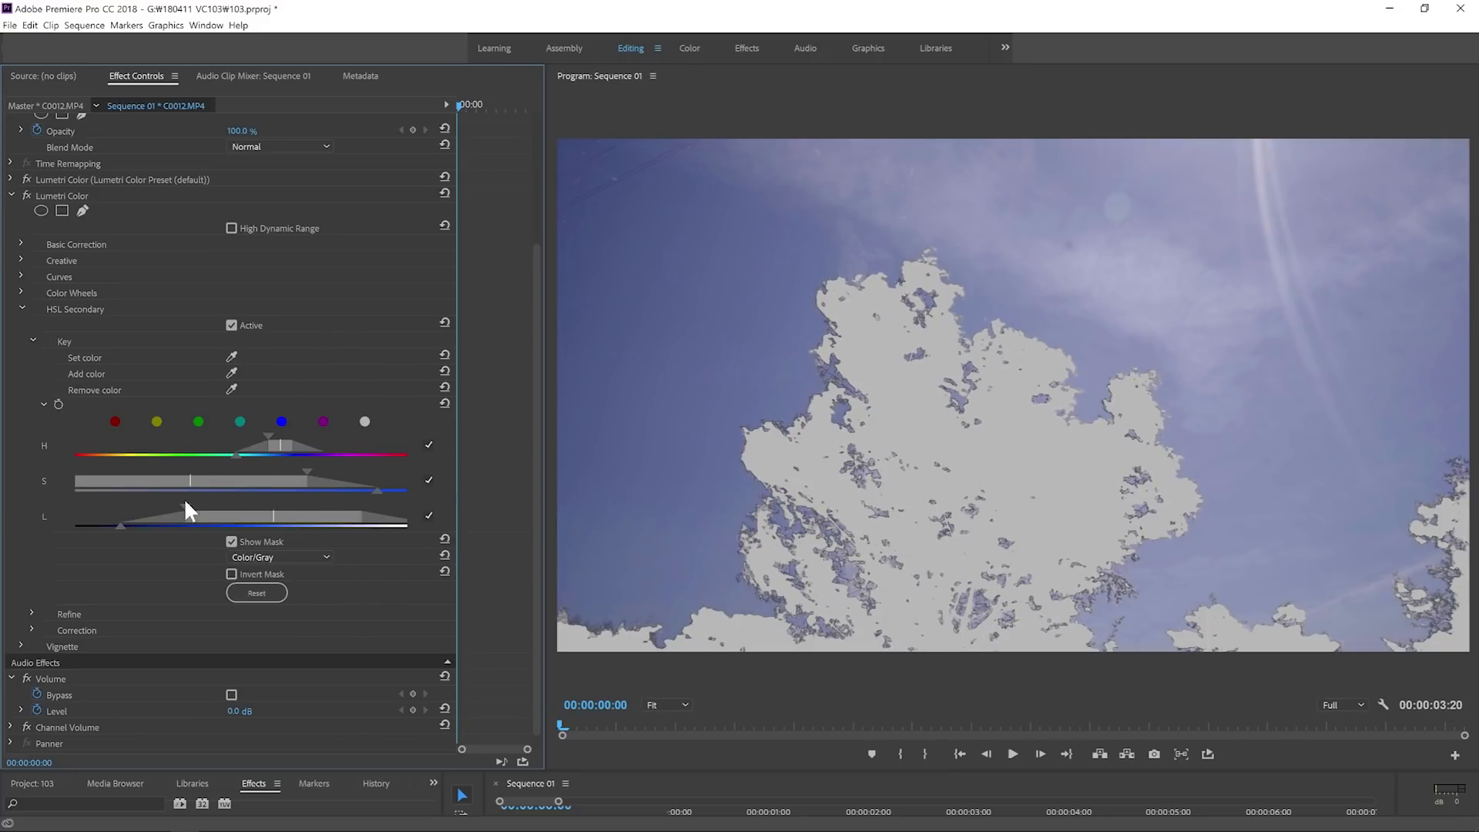
Expand the Refine settings and set the mask's Denoise to 16.
scroll(347, 570, "down", 1)
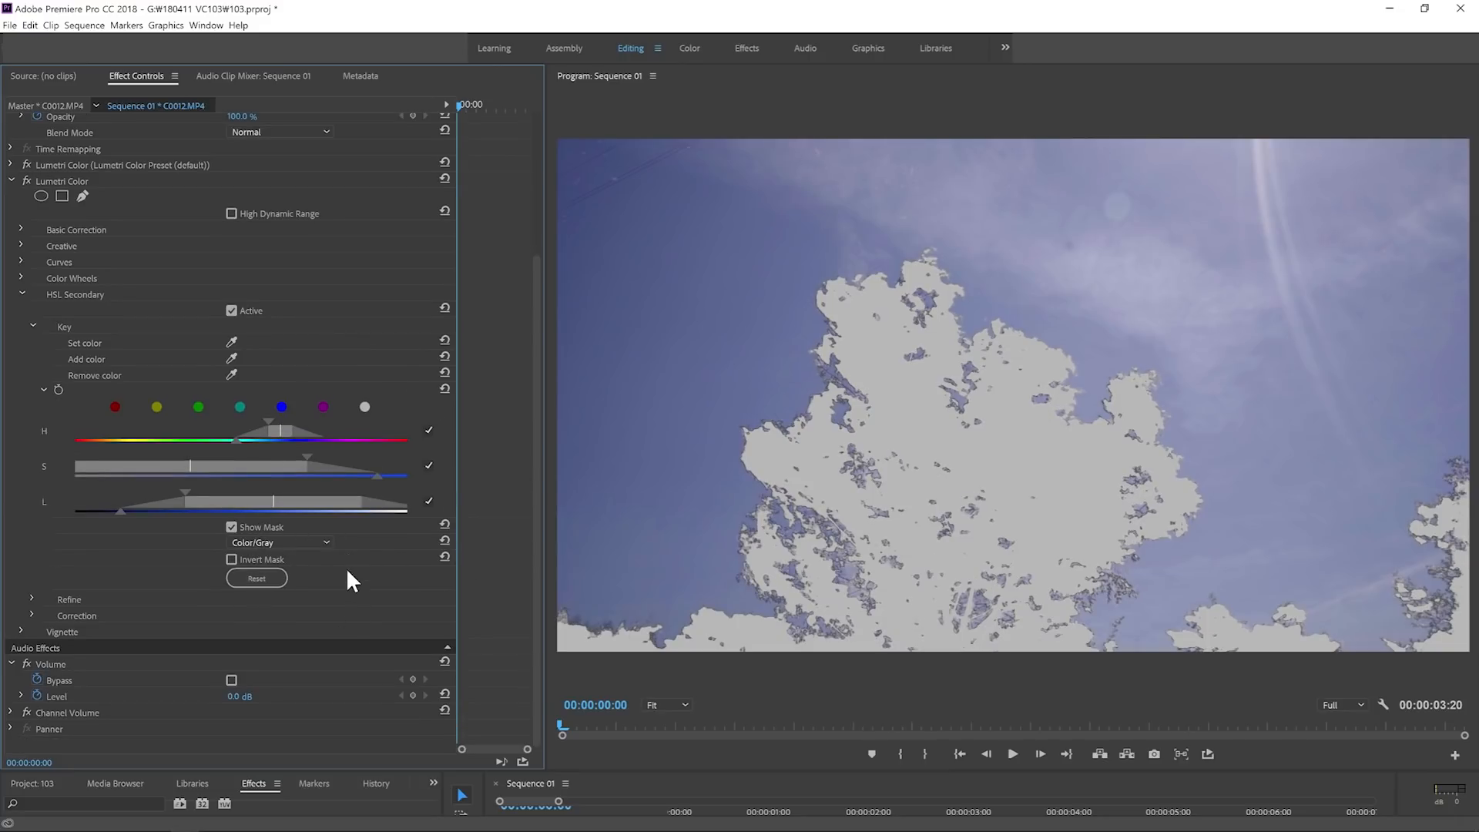
left_click(32, 599)
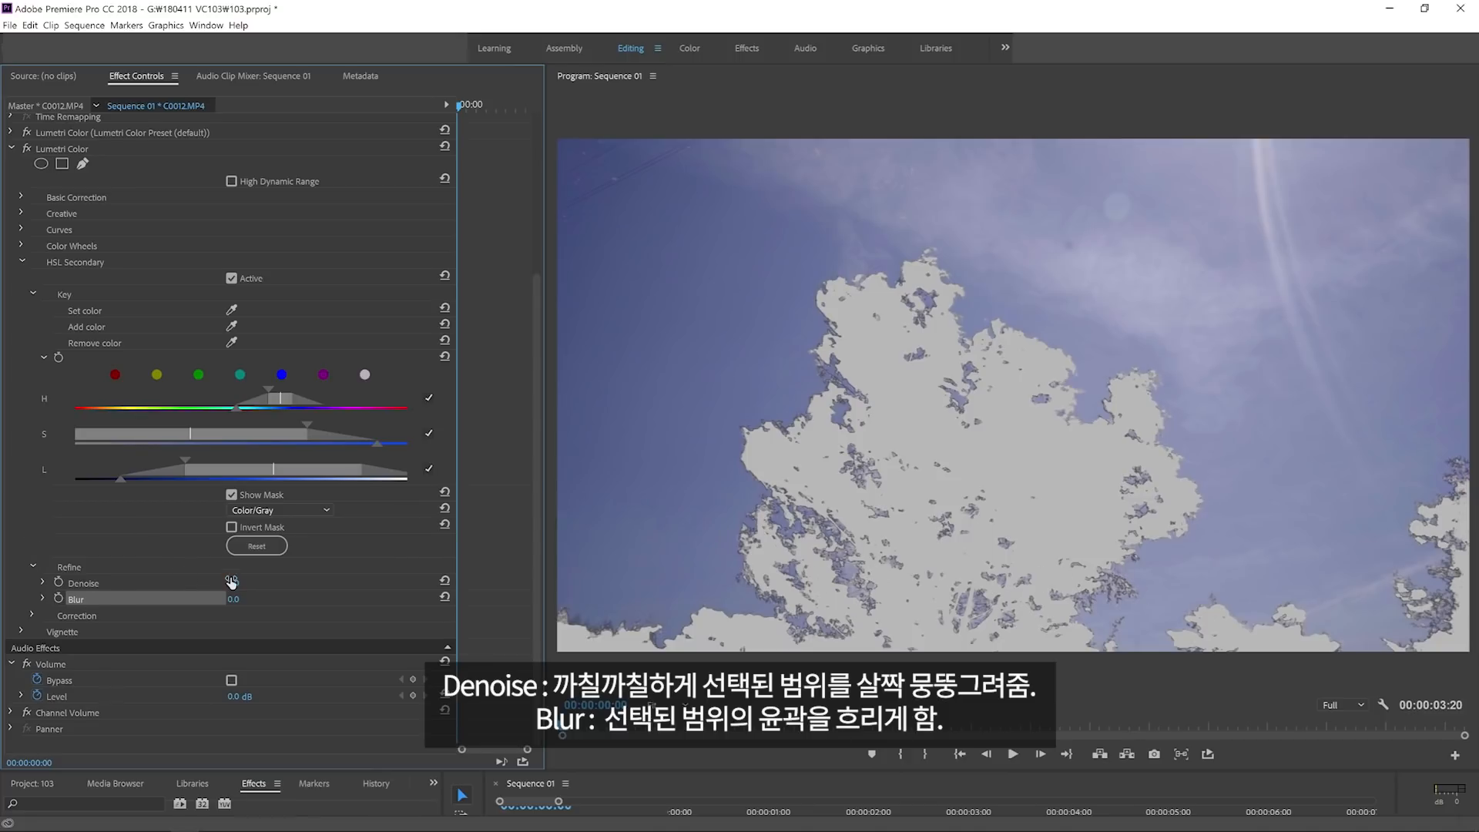
left_click(164, 585)
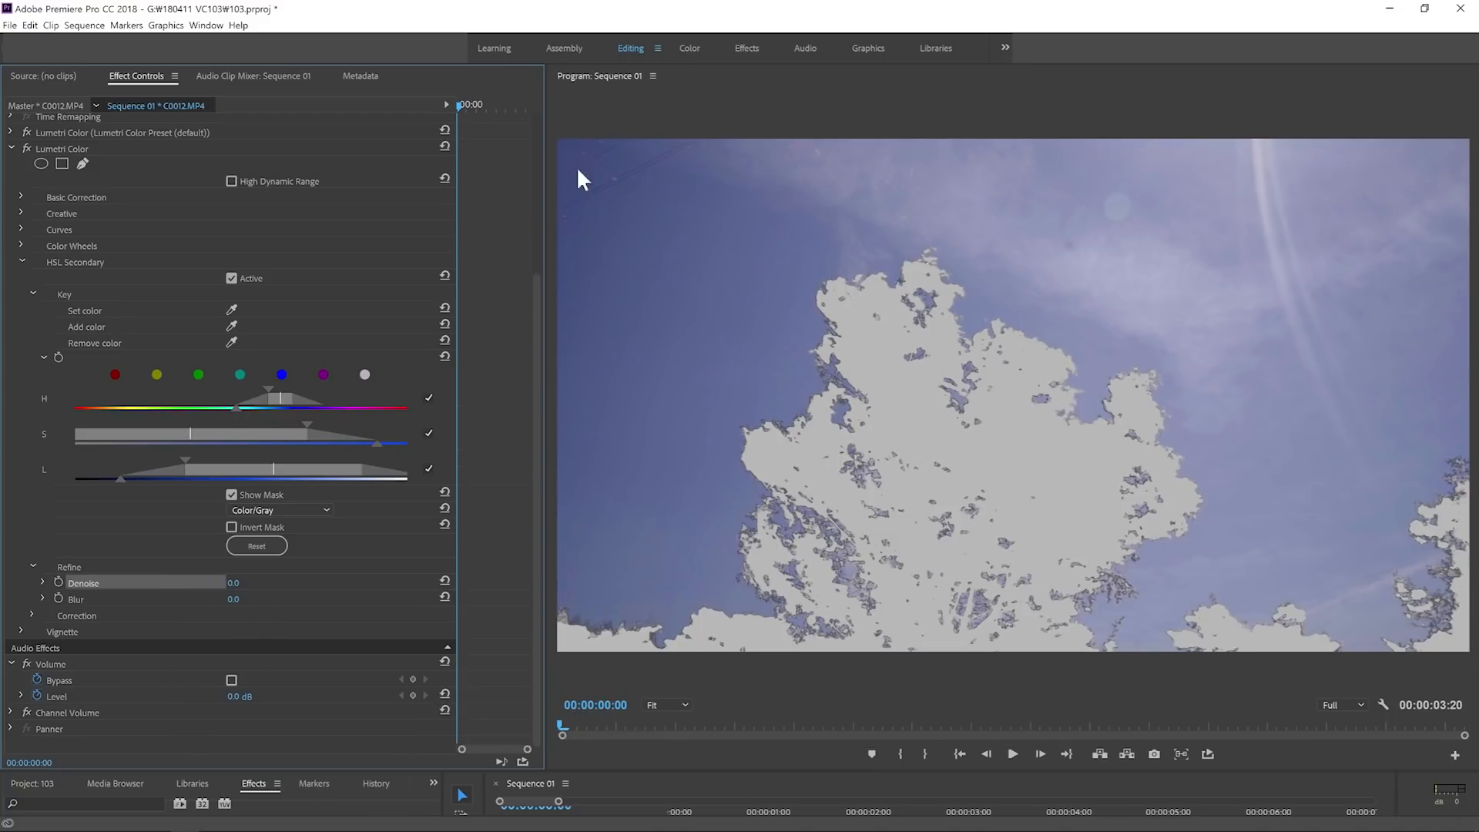
left_click_drag(235, 583, 248, 582)
left_click_drag(235, 583, 797, 496)
left_click_drag(237, 583, 158, 583)
left_click_drag(235, 583, 237, 583)
Test a strong Blur on the mask edges and set the Blur to 1.
left_click(356, 594)
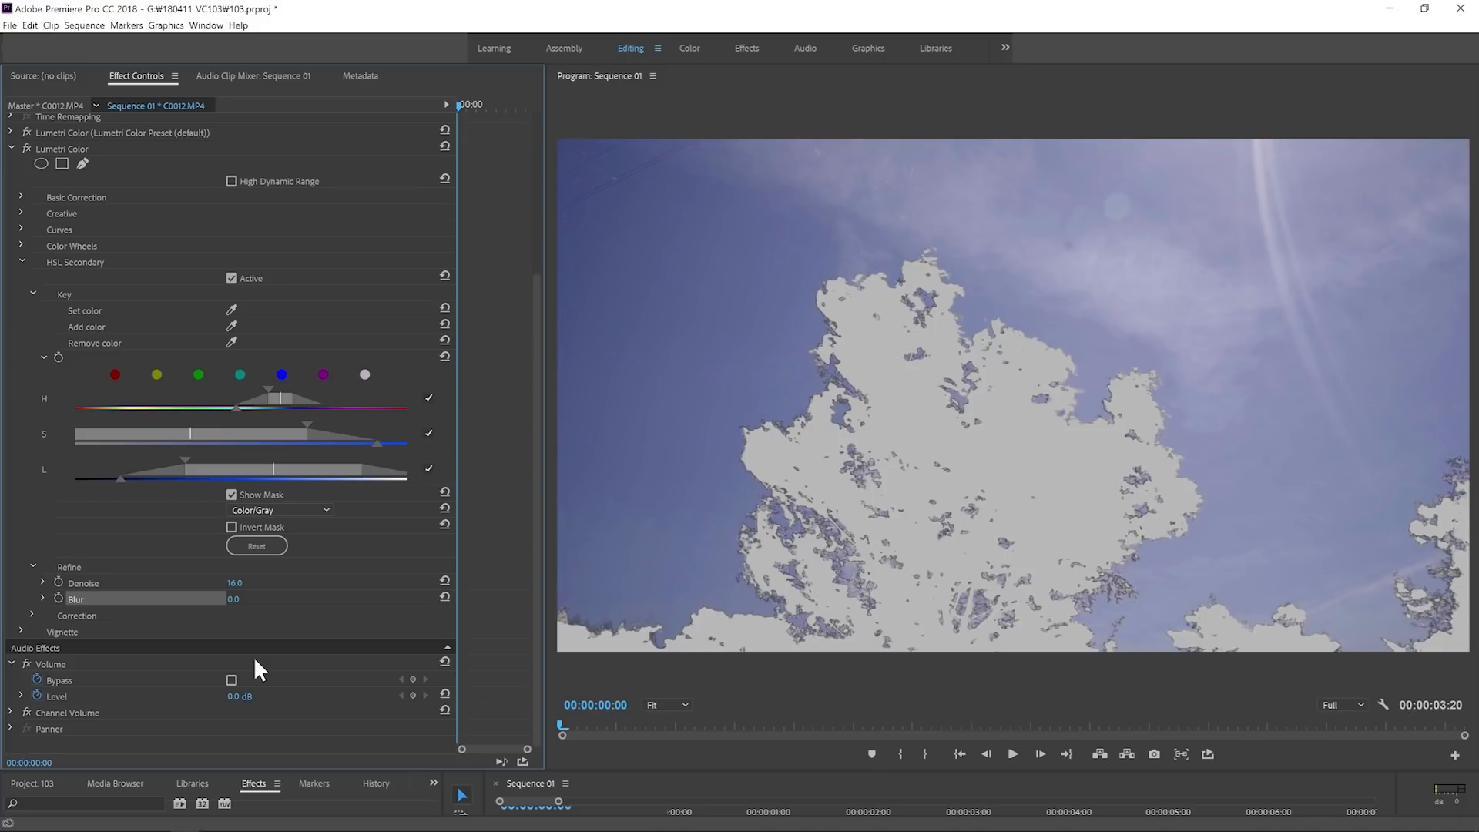
left_click_drag(232, 598, 307, 598)
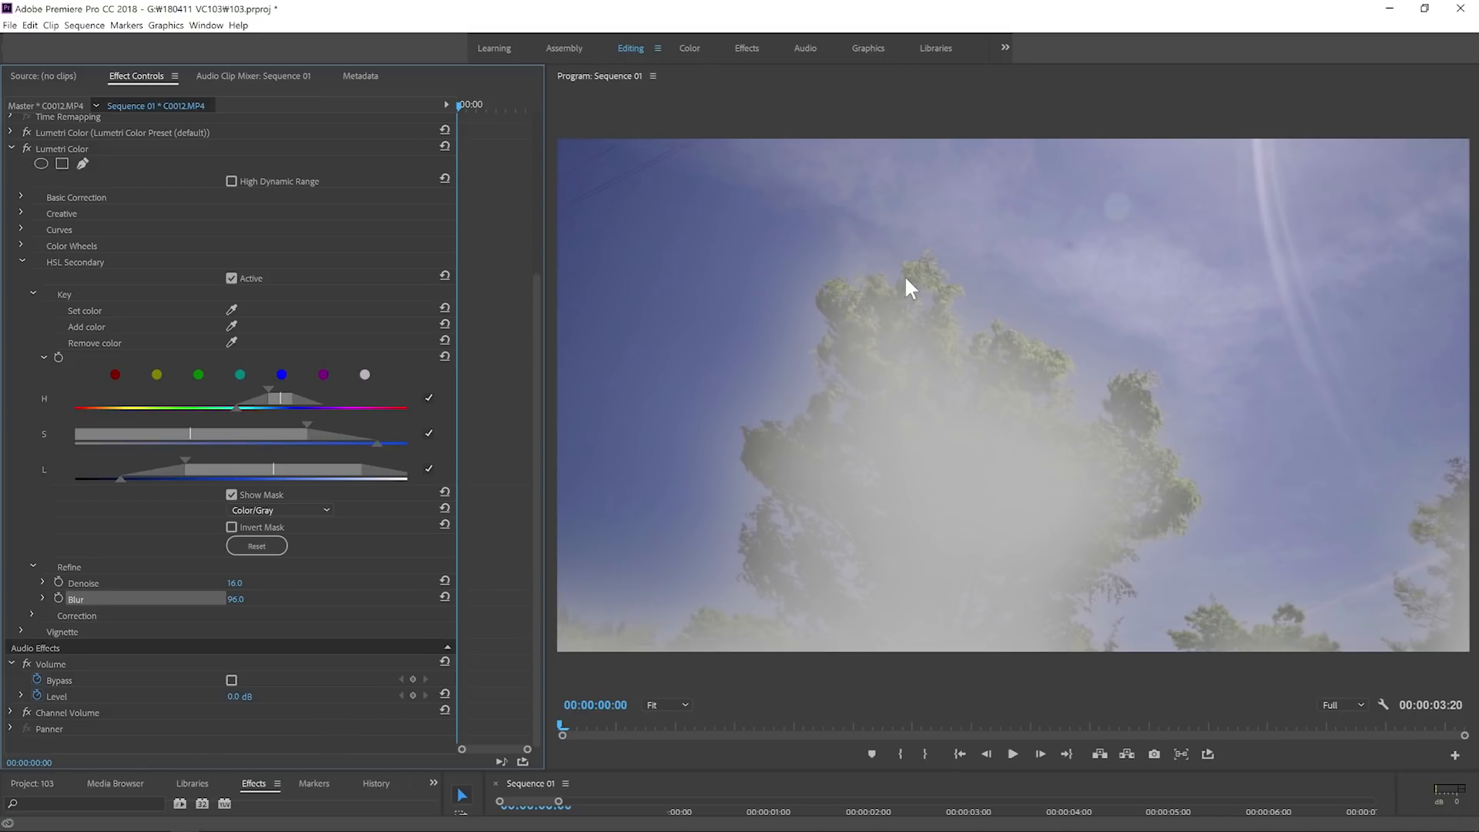
left_click_drag(236, 599, 161, 599)
left_click(236, 598)
type("1")
key("Return")
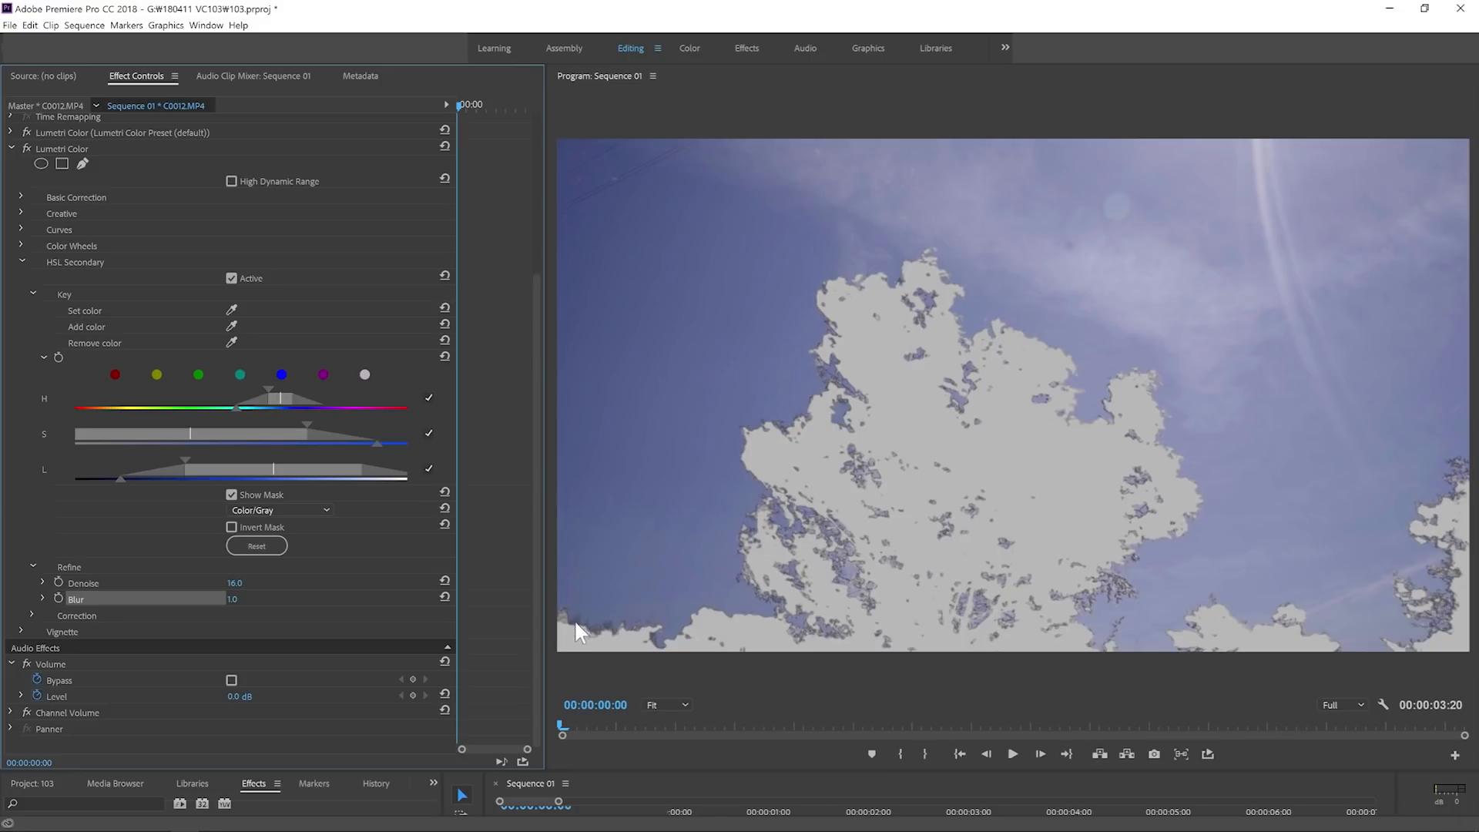
Hide the key mask and expand the Correction settings under HSL Secondary.
left_click(231, 494)
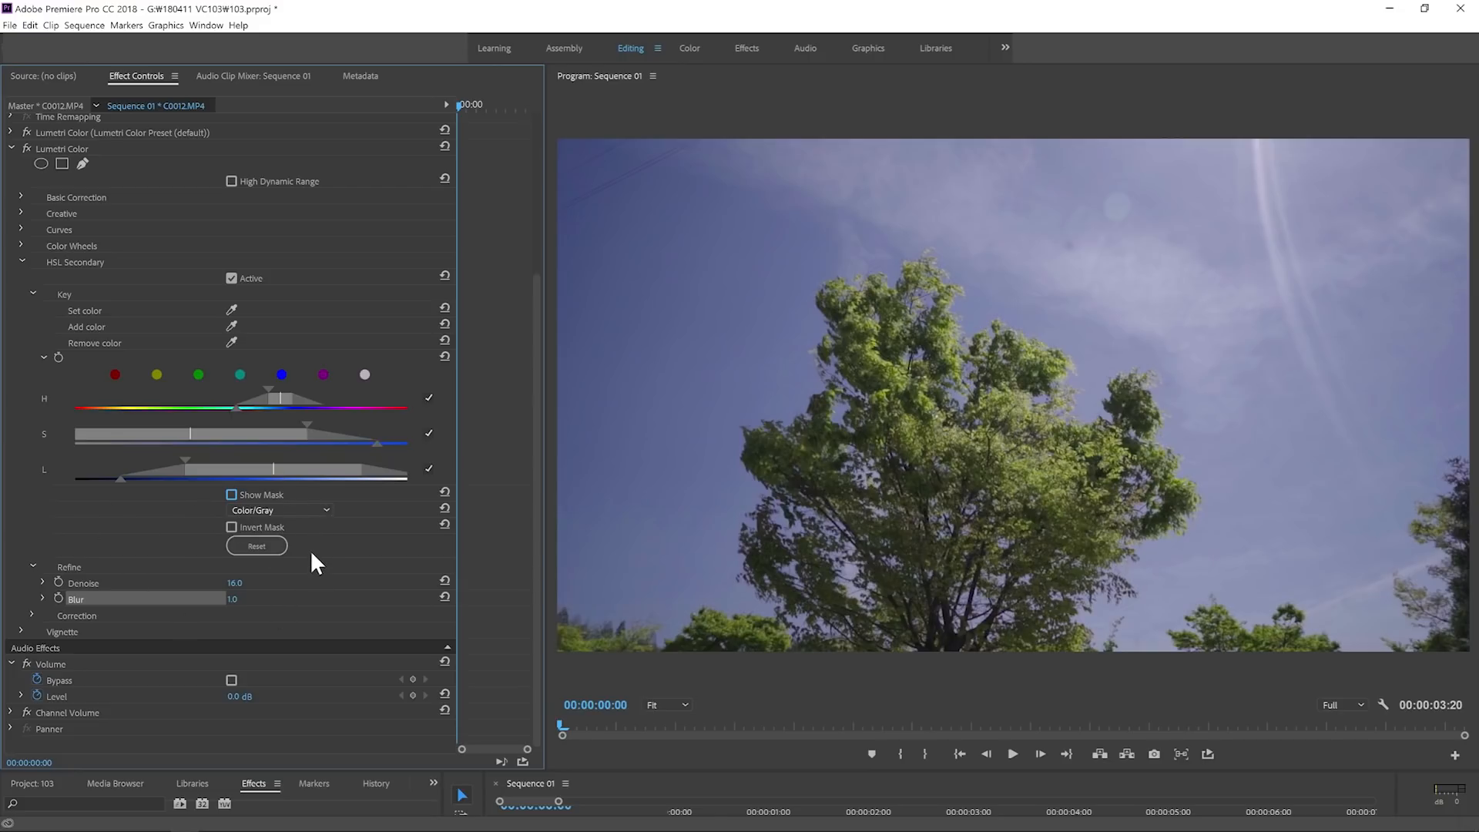
left_click(31, 615)
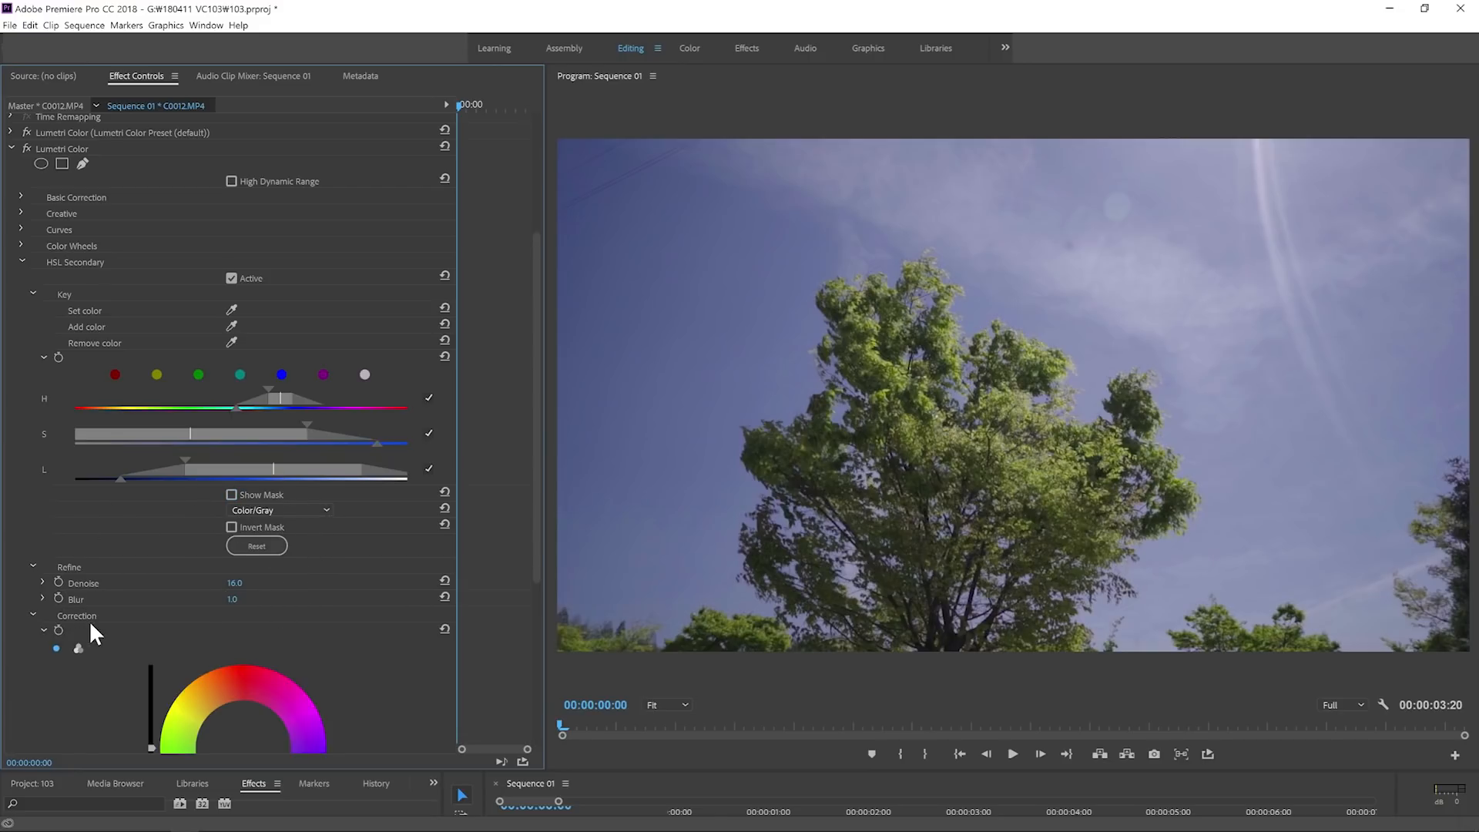
Try Temperature at 300 and Tint at 300 in the Correction settings, resetting each one after viewing the sky.
scroll(89, 620, "down", 5)
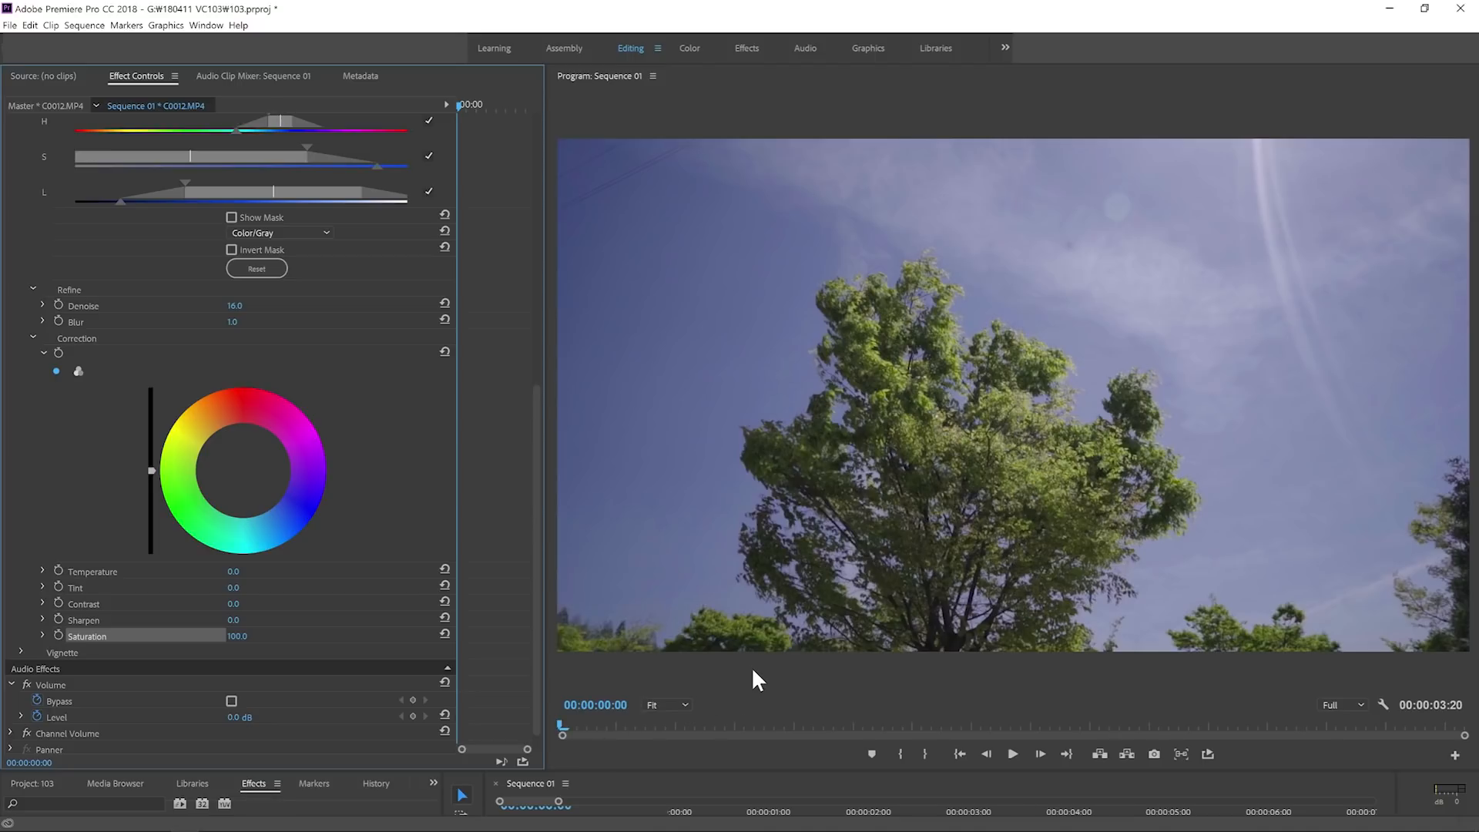
left_click(123, 571)
left_click(103, 587)
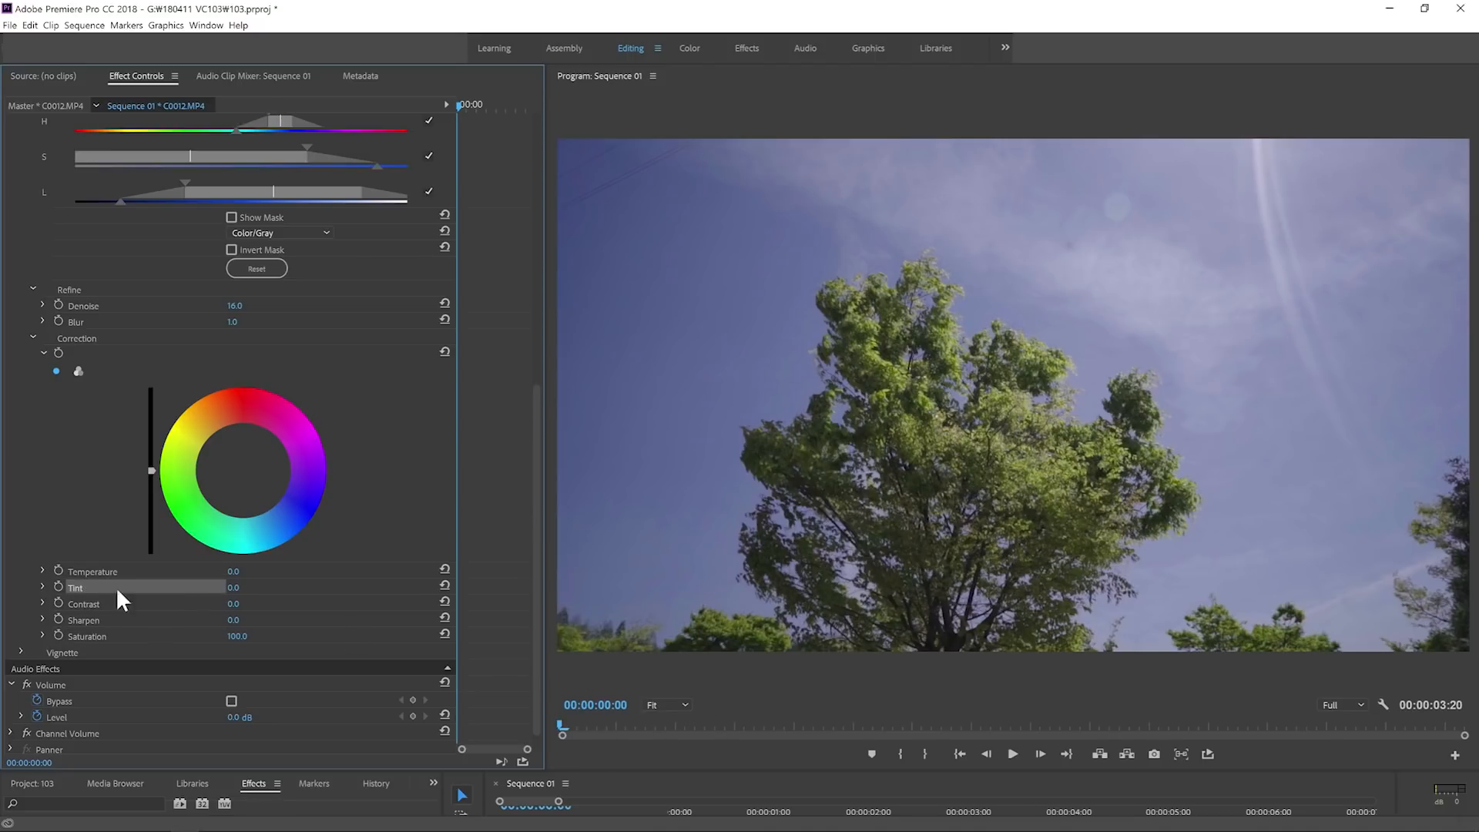
left_click(205, 570)
left_click(215, 587)
left_click_drag(237, 571, 468, 571)
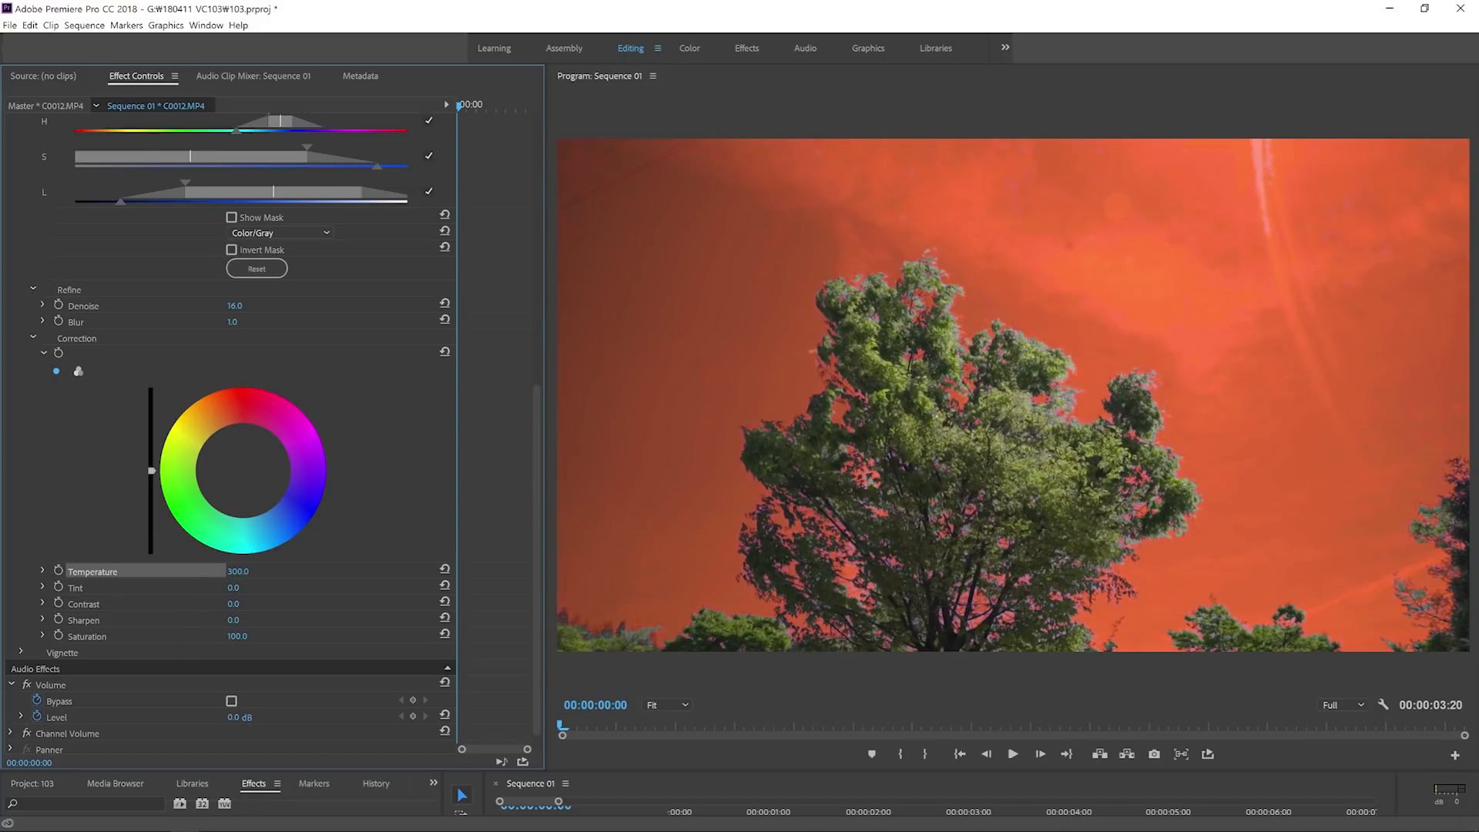
left_click(444, 570)
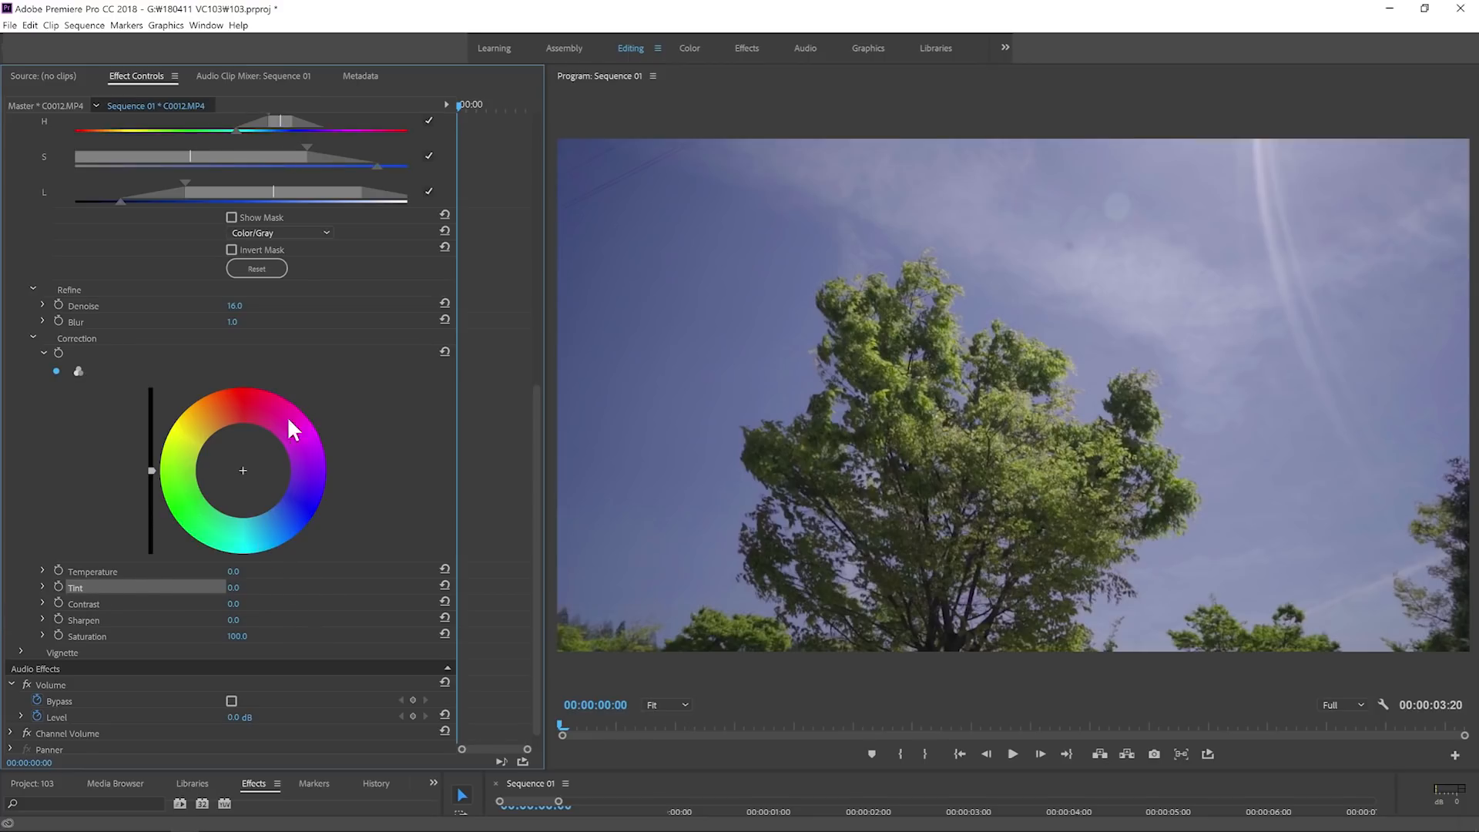
mouse_move(231, 589)
left_mouse_down()
mouse_move(208, 587)
mouse_move(245, 585)
left_mouse_up()
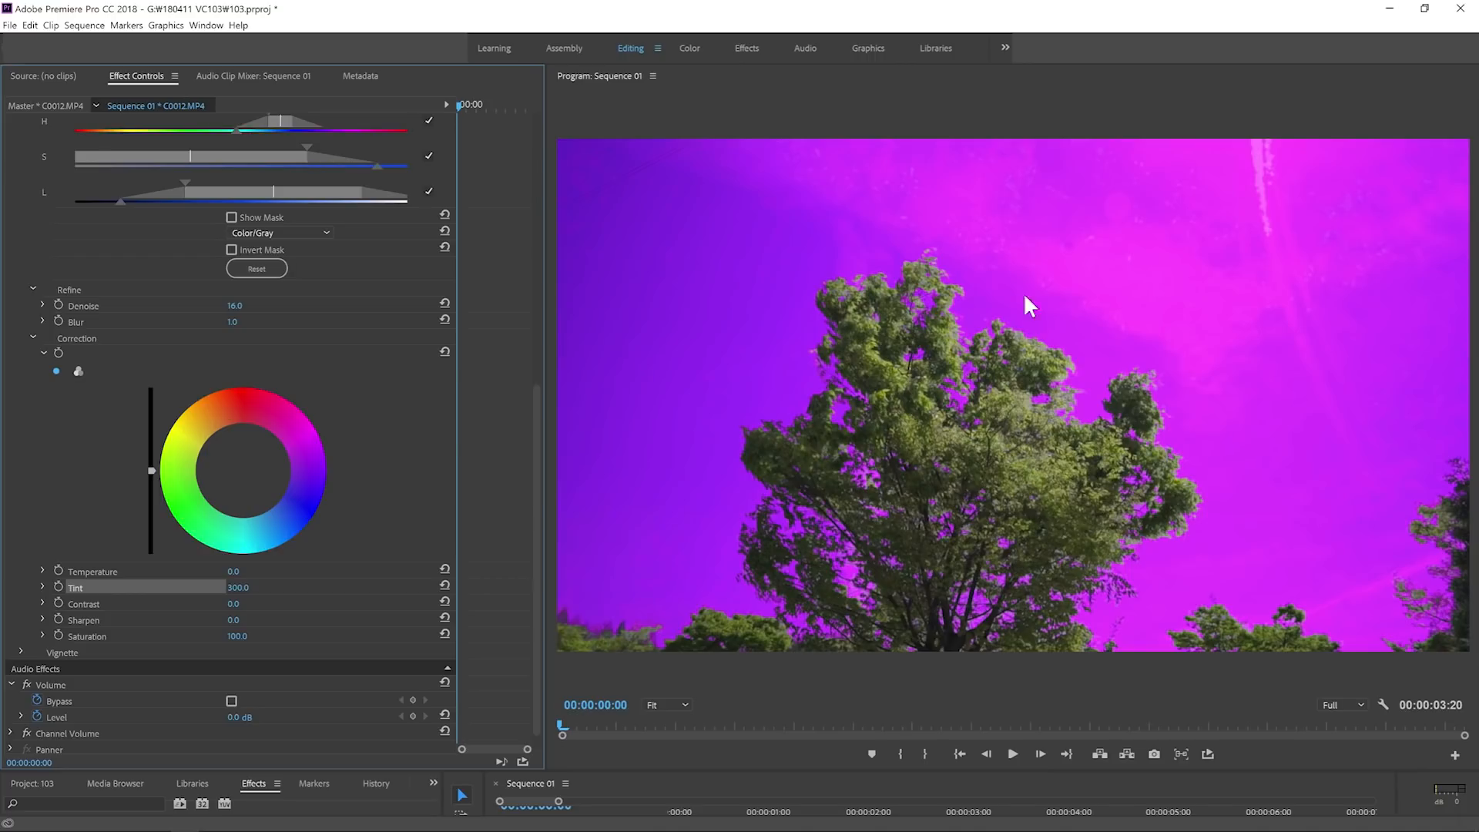
left_click(444, 586)
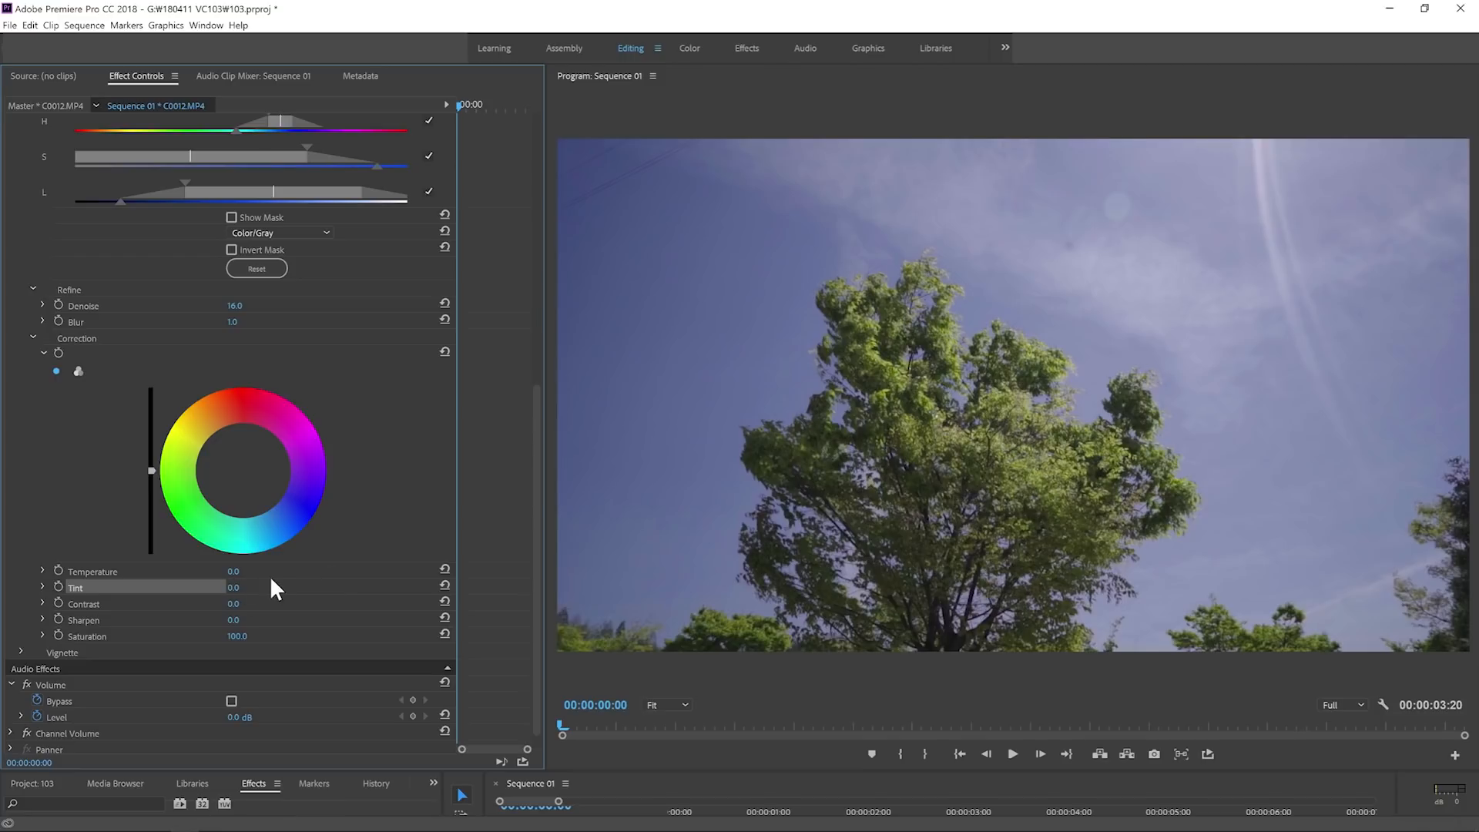
Set the Correction's Tint to 186 and Temperature to -46, darken the sky with the wheel's luminance slider, and play the clip.
left_click_drag(246, 590, 258, 590)
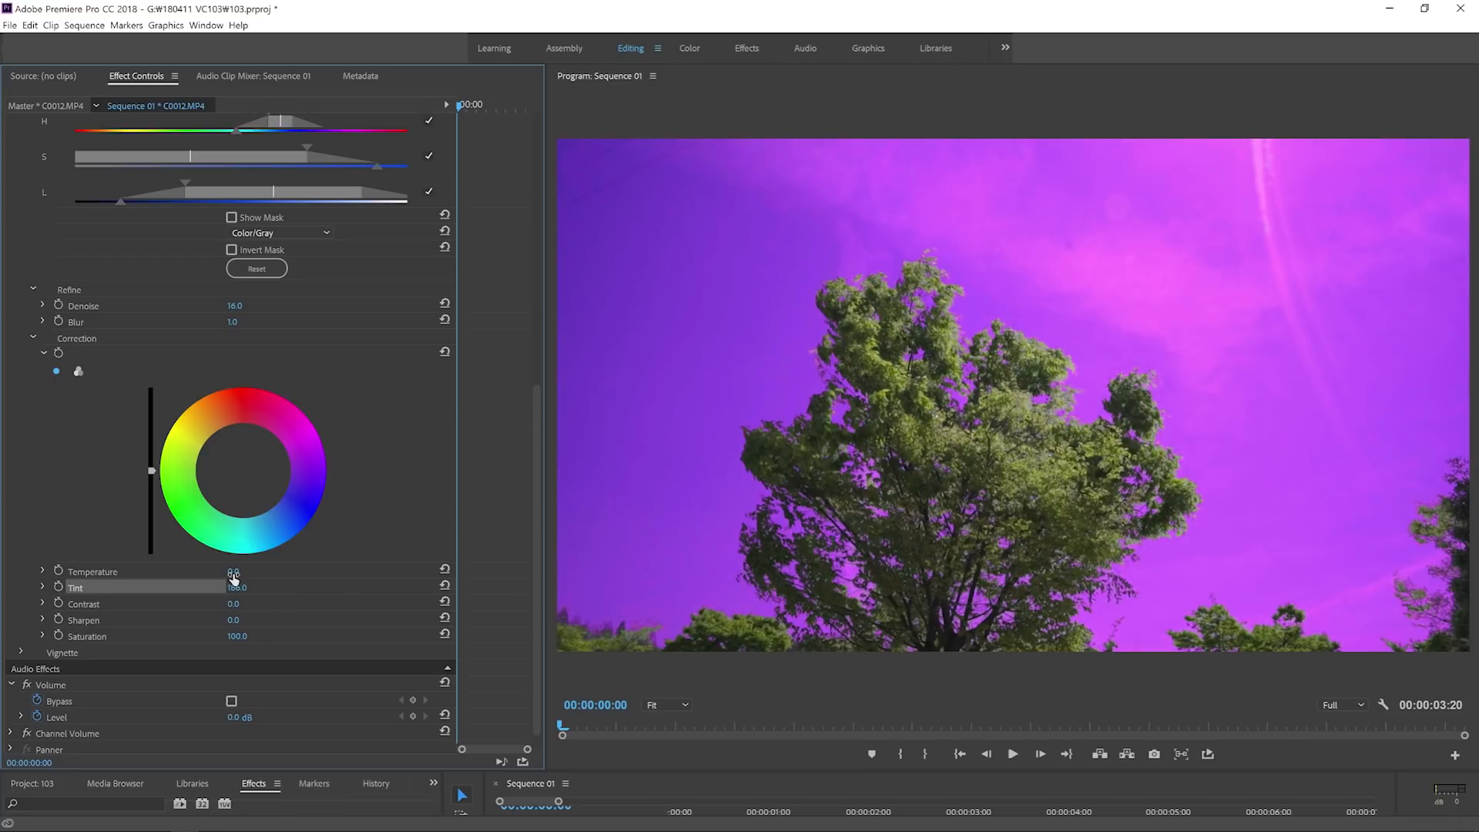
left_click_drag(232, 575, 222, 574)
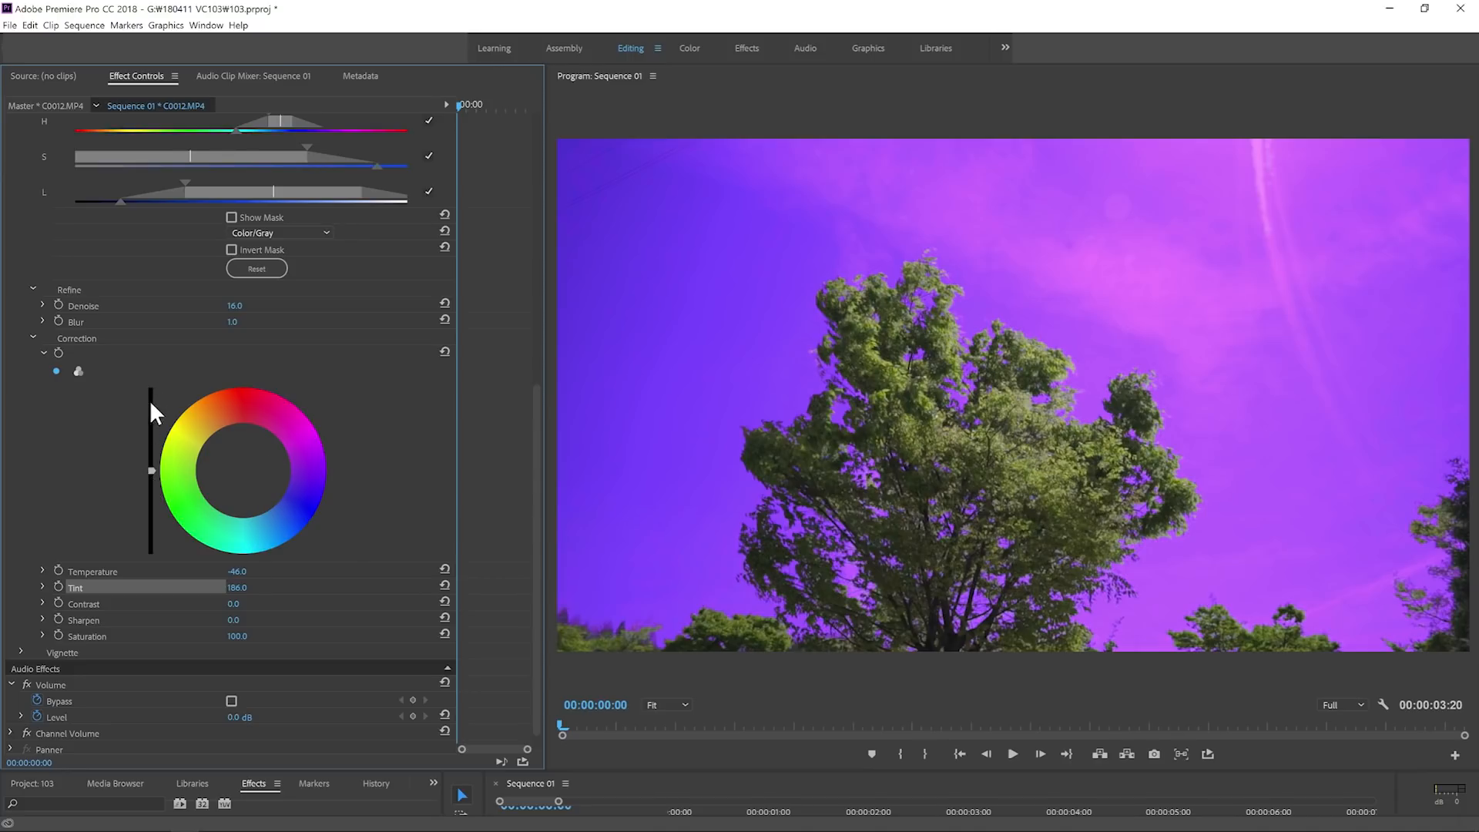
left_click_drag(150, 472, 151, 534)
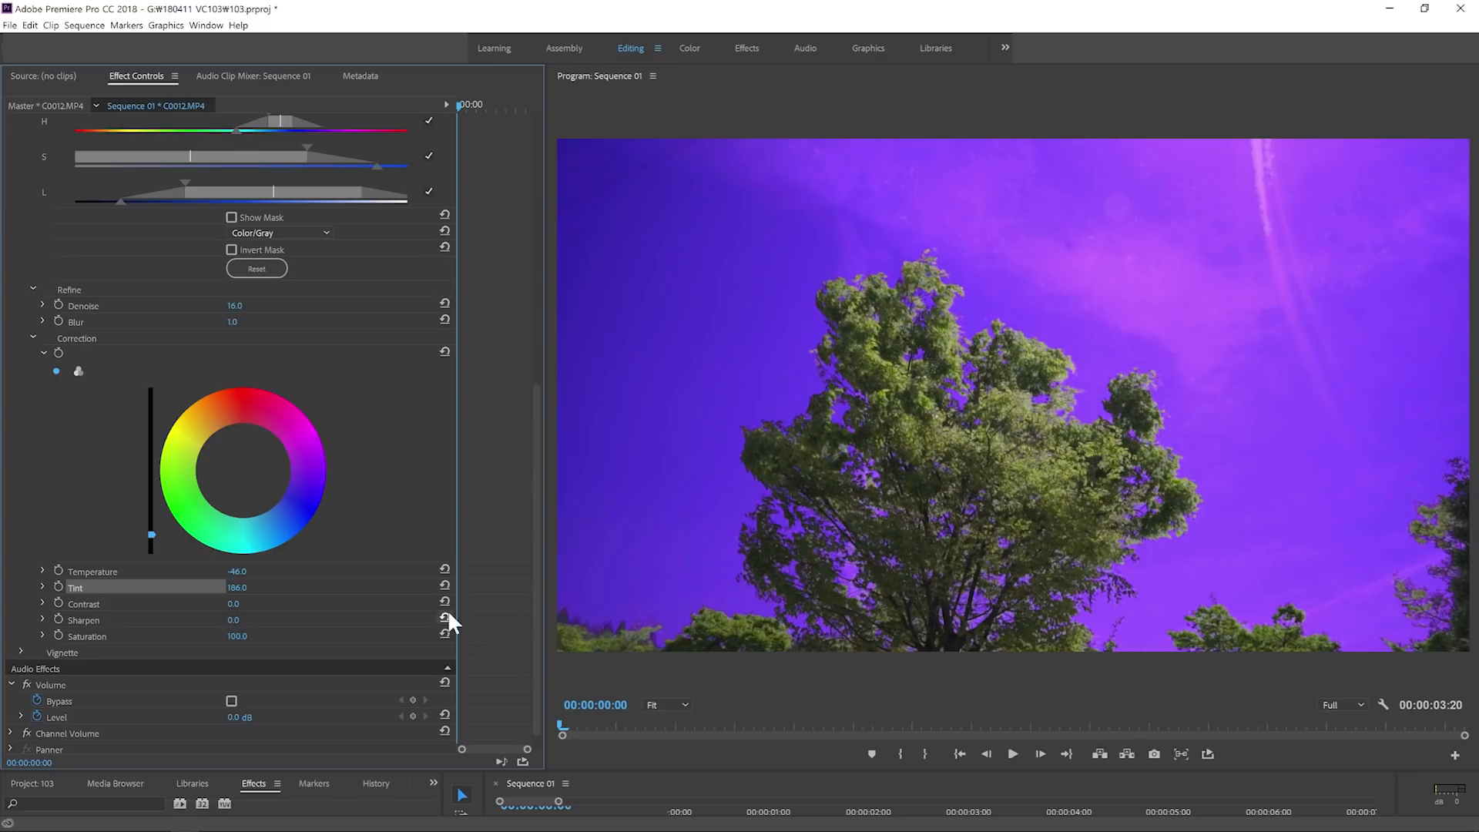
left_click(1013, 754)
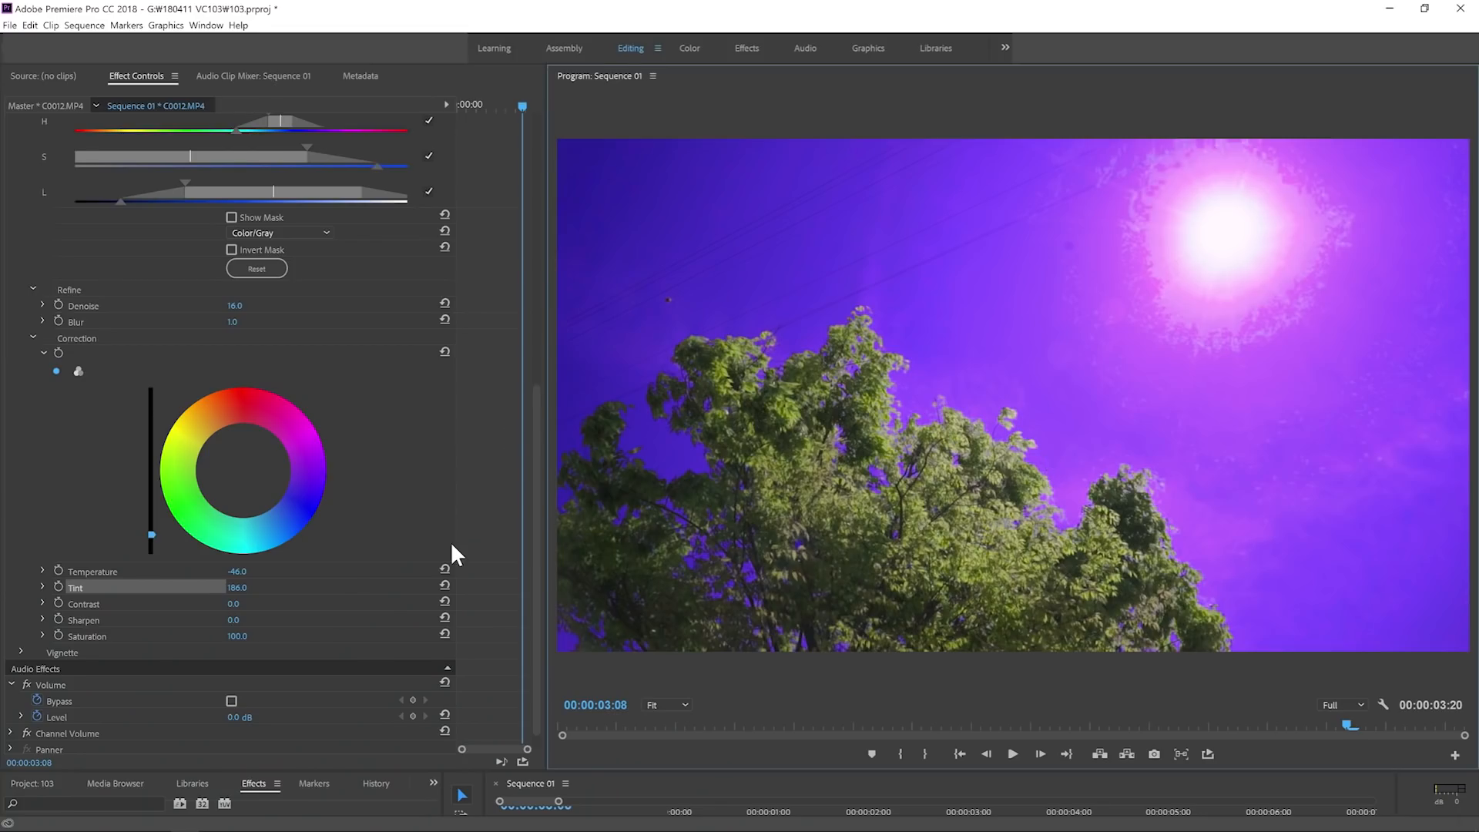
Widen the falloffs of the H, S and L key ranges around the sun and set the mask's Blur to 4.
scroll(450, 542, "up", 5)
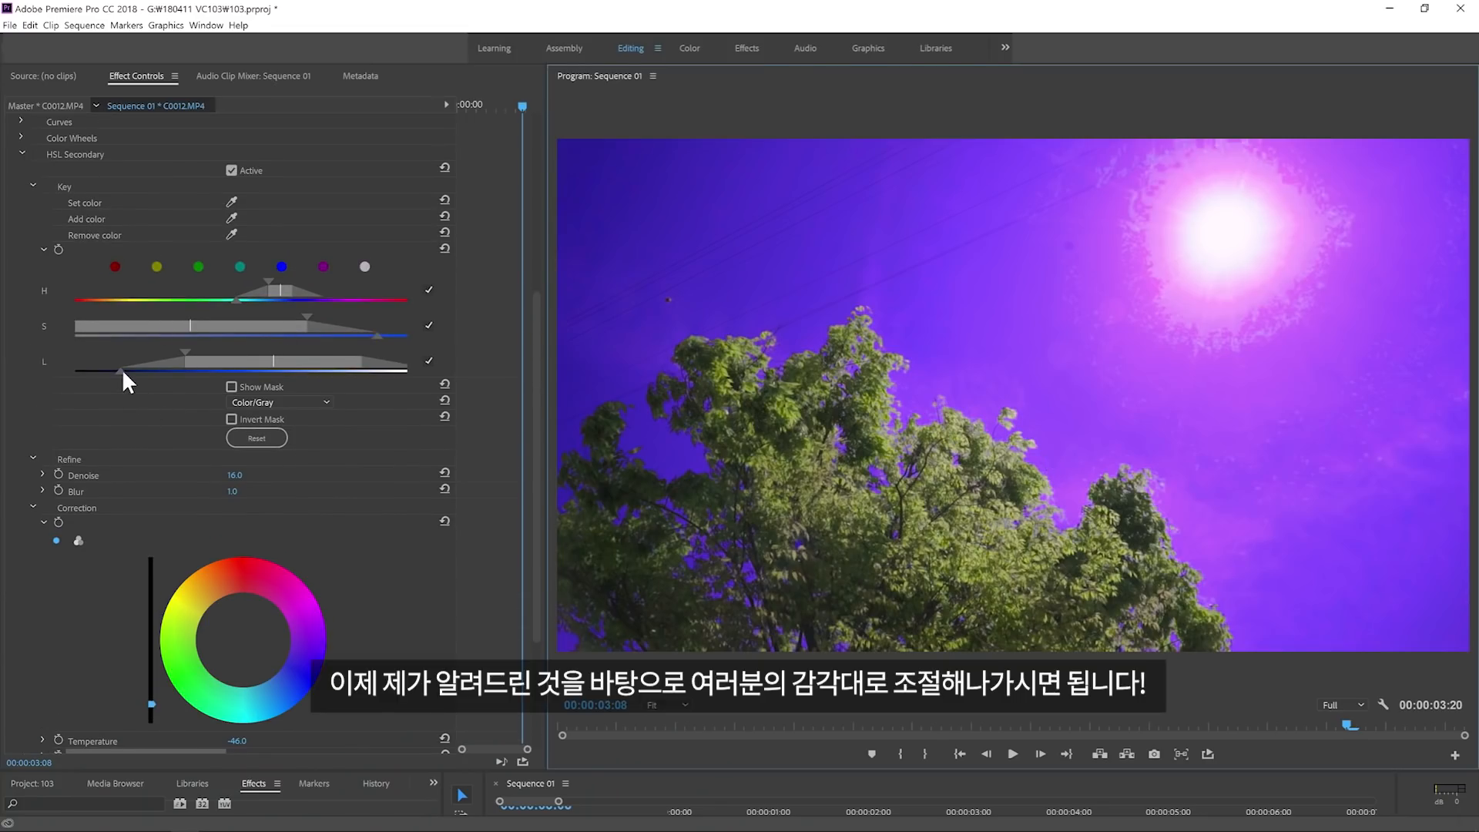
left_click_drag(118, 368, 54, 367)
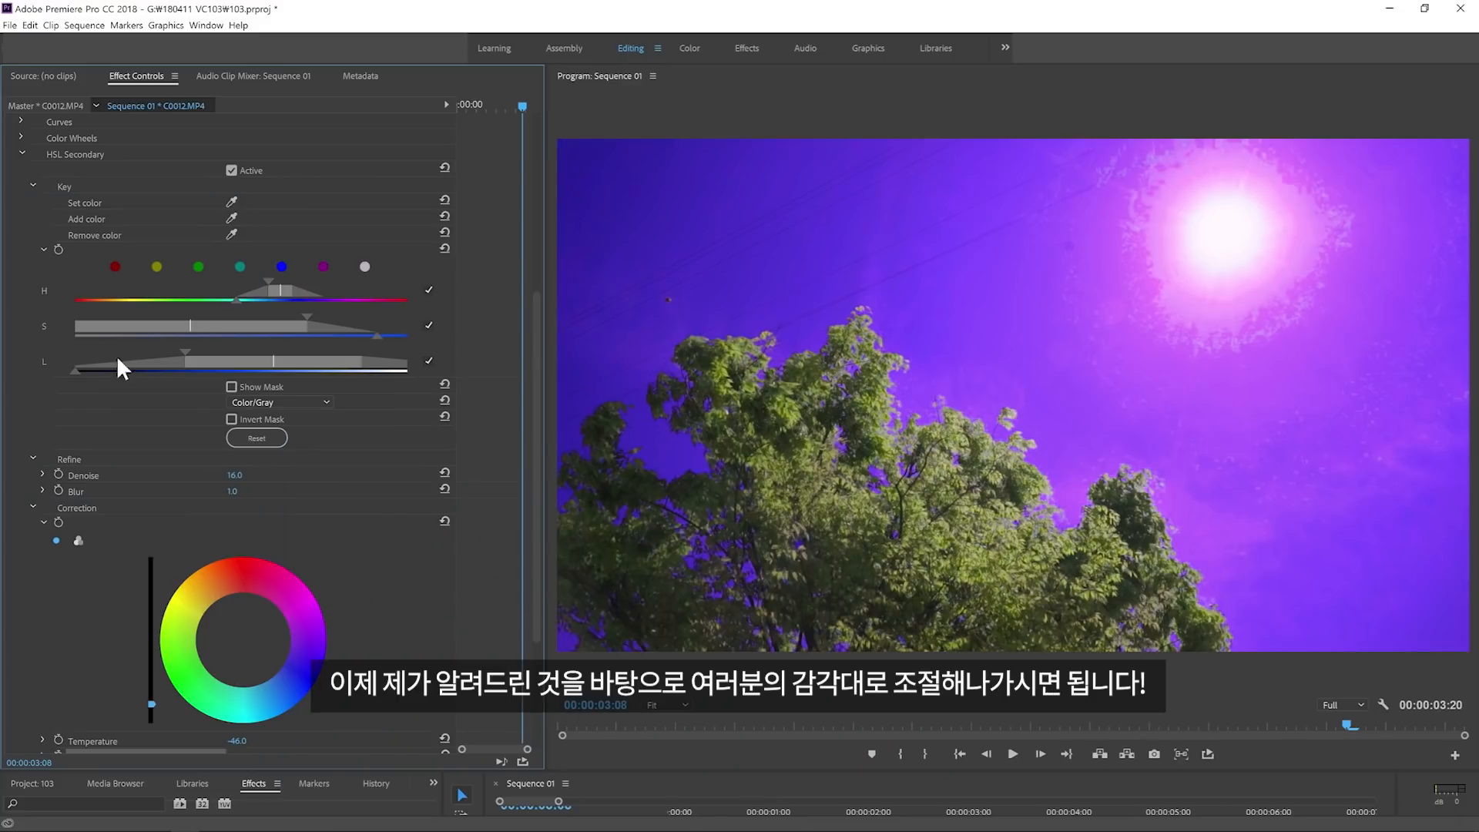
left_click_drag(376, 333, 409, 329)
mouse_move(237, 301)
left_mouse_down()
mouse_move(206, 302)
mouse_move(264, 290)
left_mouse_up()
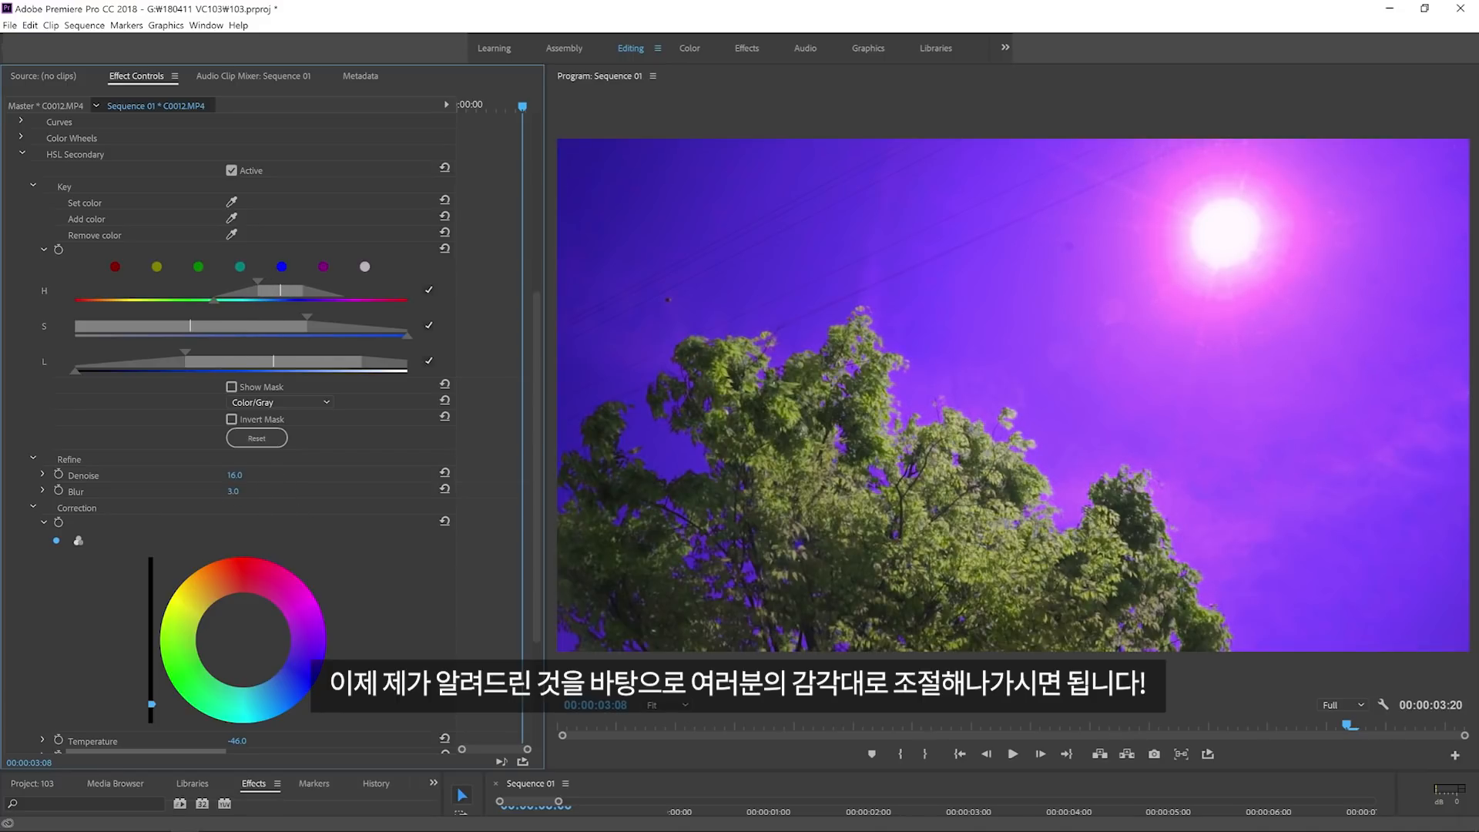
left_click_drag(232, 491, 248, 491)
Scrub and play the clip from its start to check the recolored sky, and return to the first frame.
key("Home")
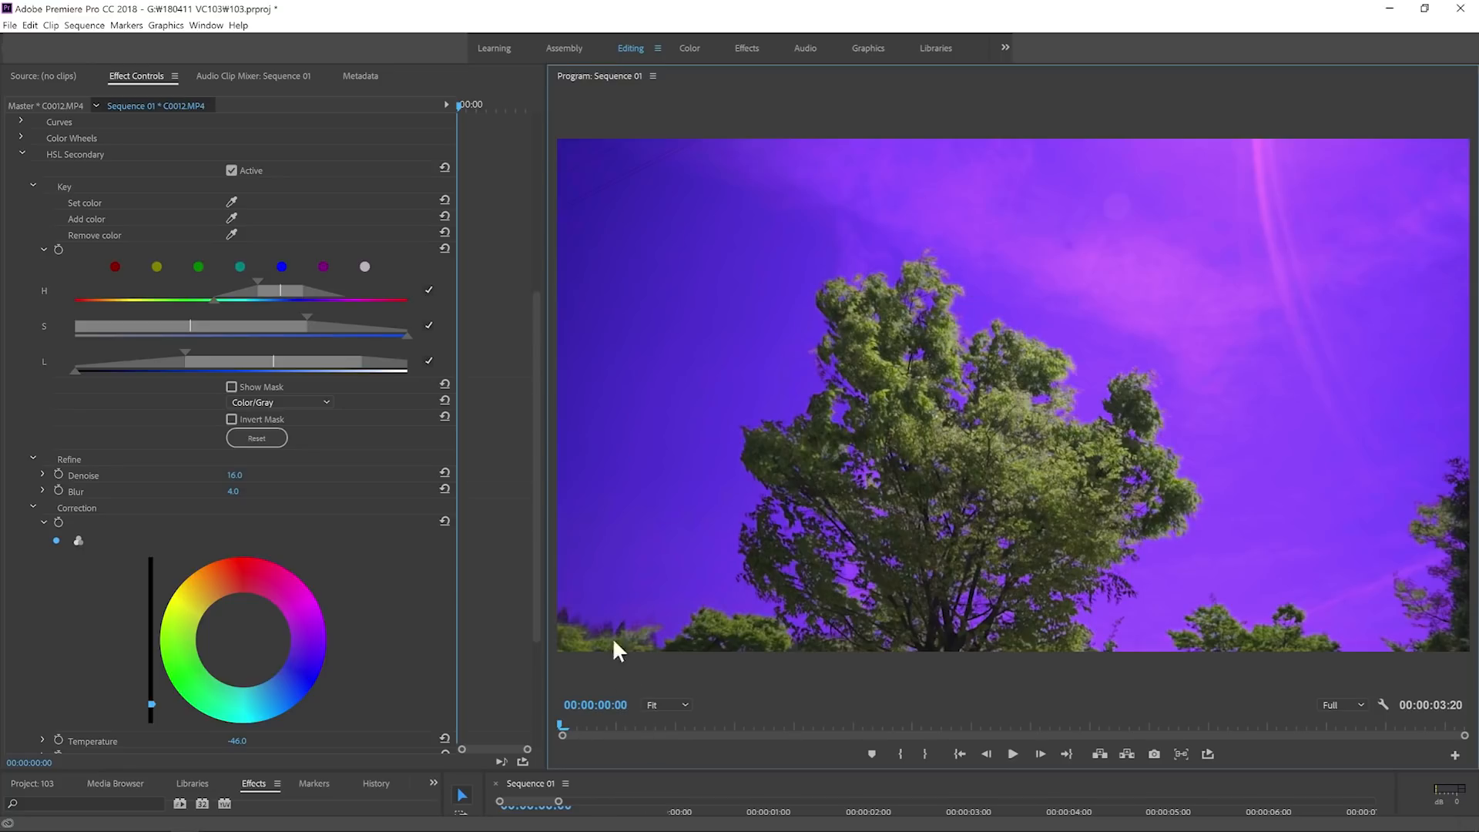
left_click_drag(573, 729, 1389, 732)
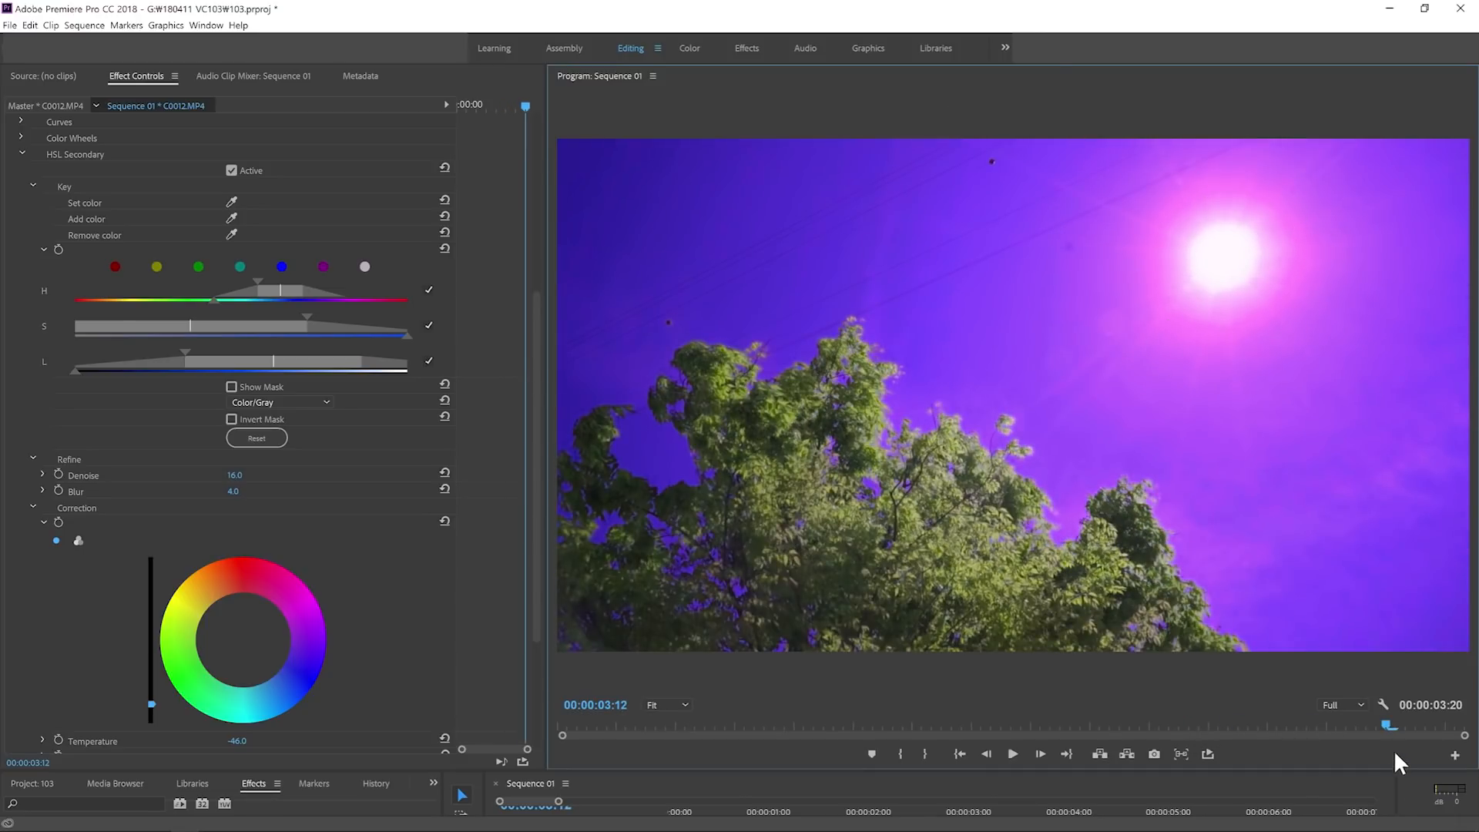
key("Home")
left_click(1011, 754)
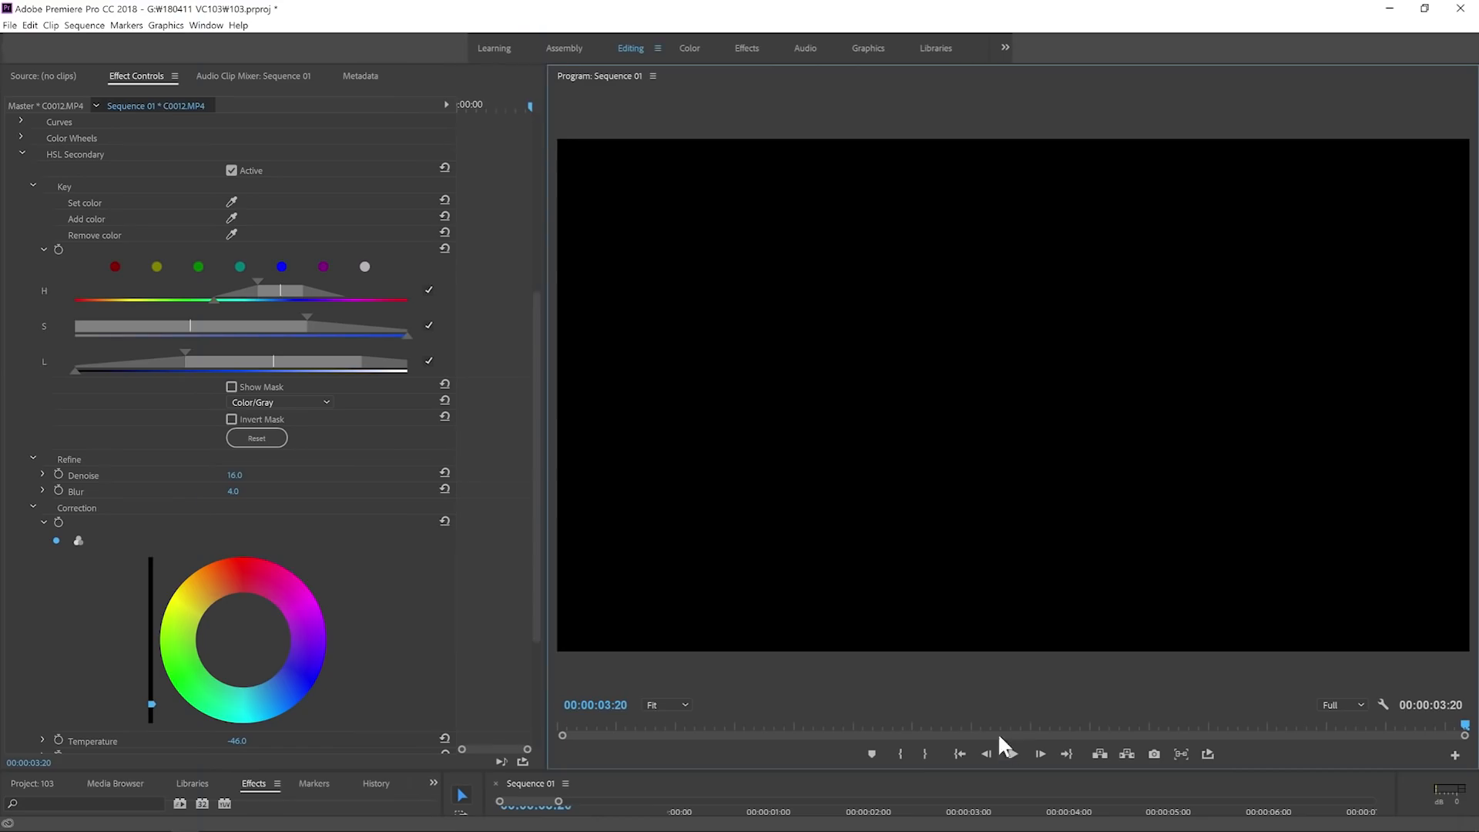
left_click_drag(998, 726, 491, 704)
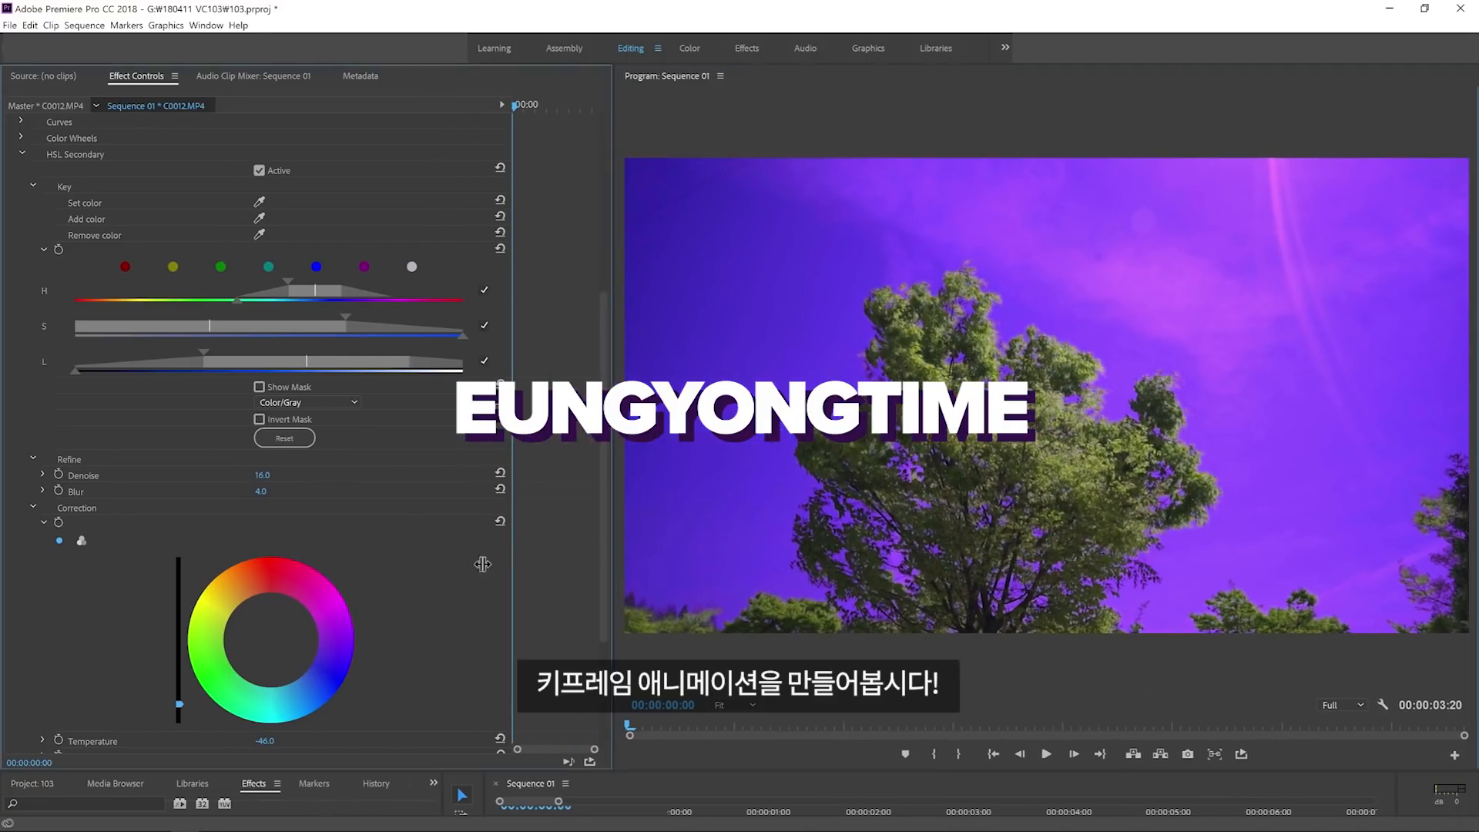
Enlarge the keyframe area and enable keyframing for the Correction color wheel, Temperature and Tint at the clip's start.
left_click_drag(482, 564, 394, 586)
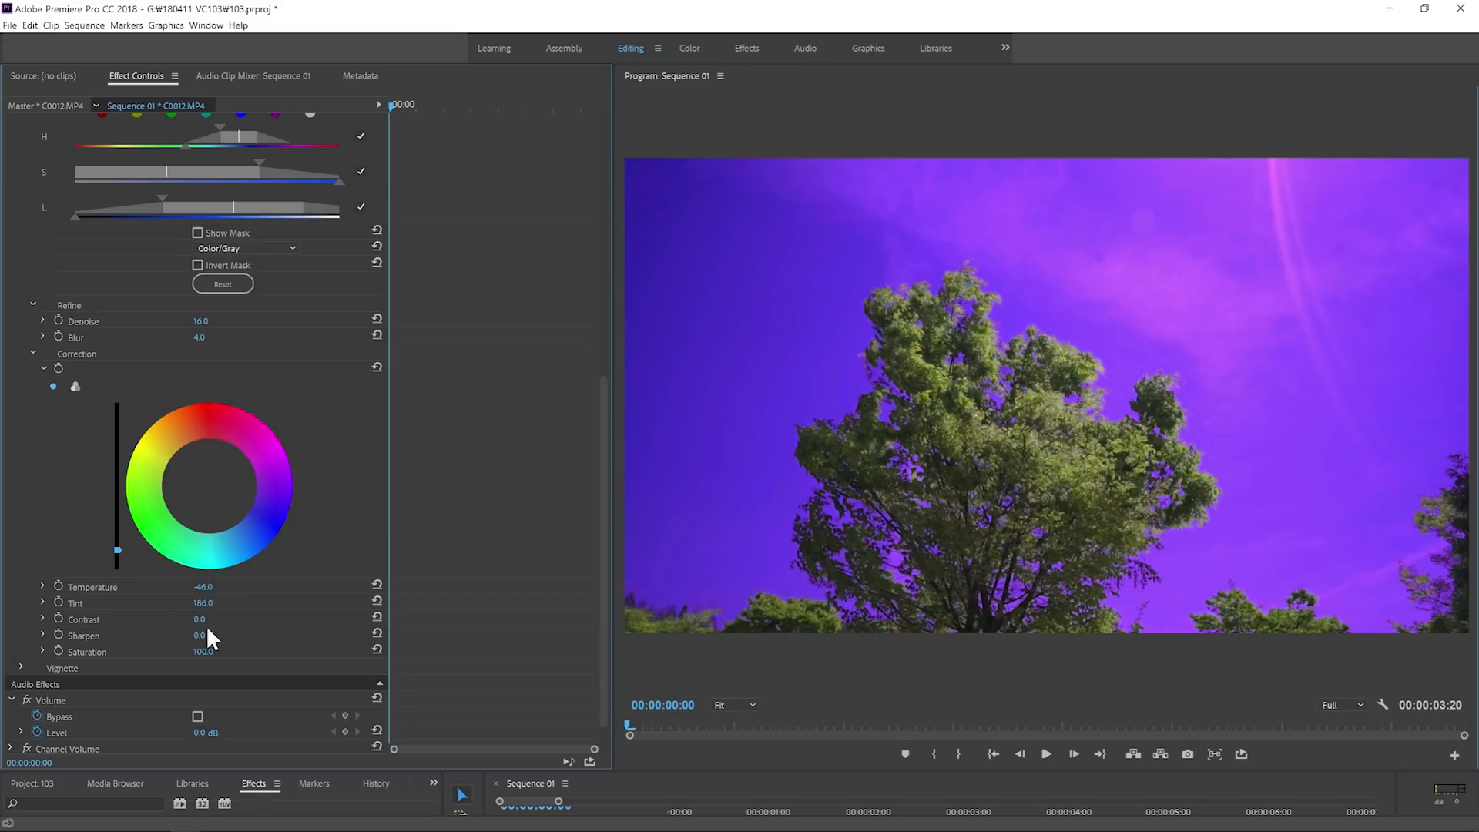
scroll(191, 633, "up", 3)
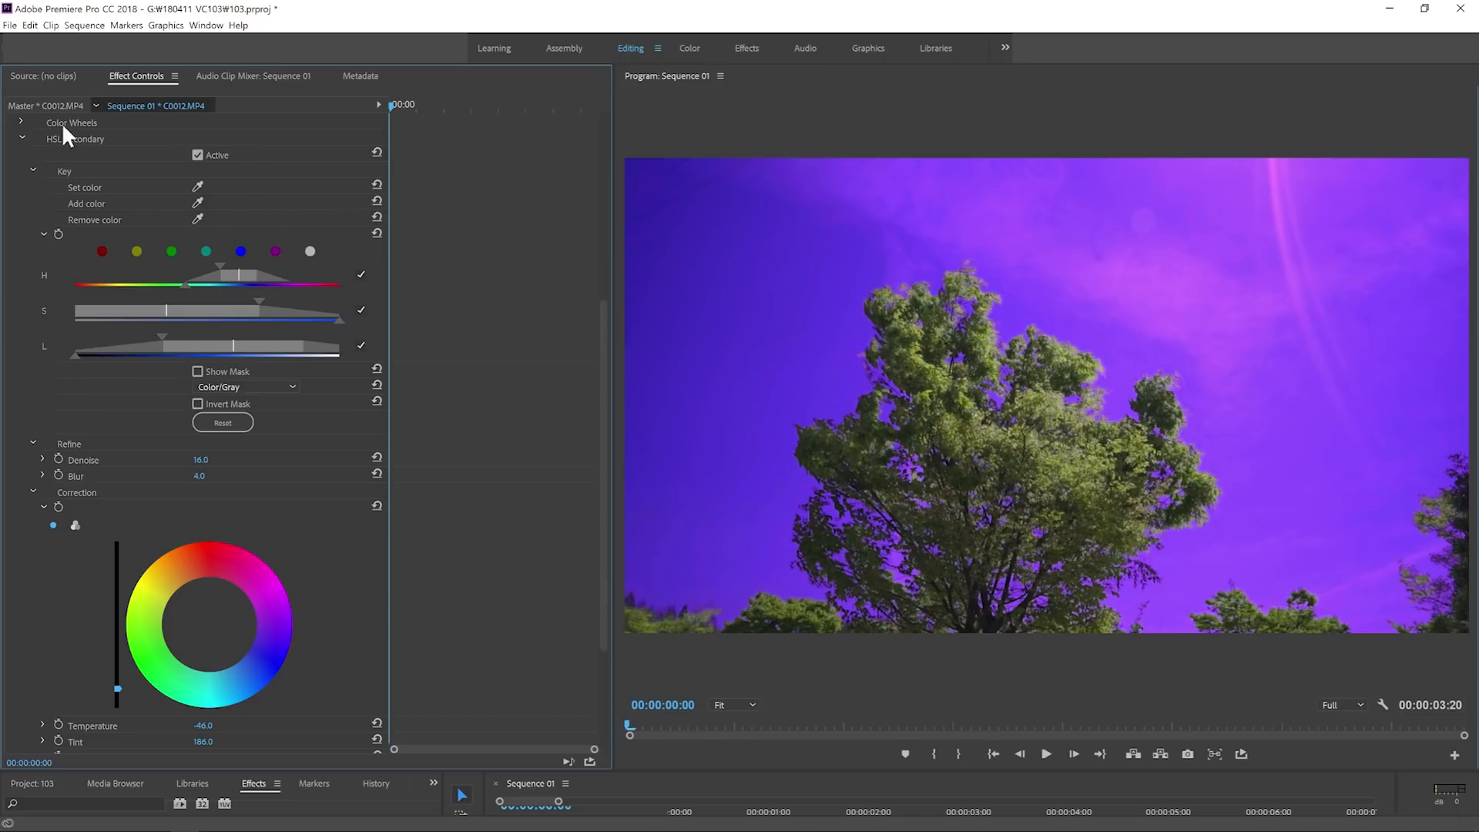
scroll(44, 557, "down", 4)
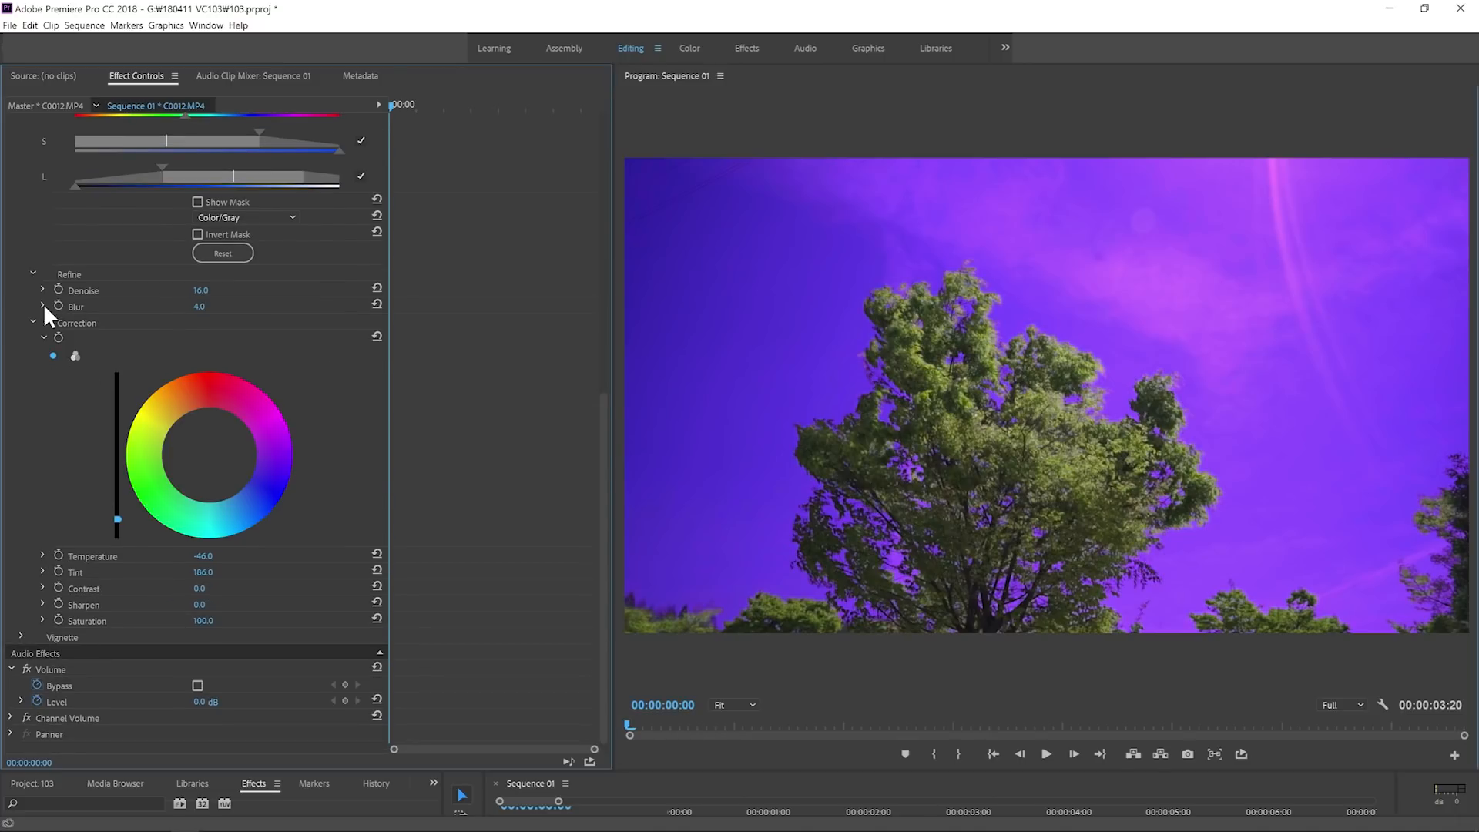
left_click(58, 336)
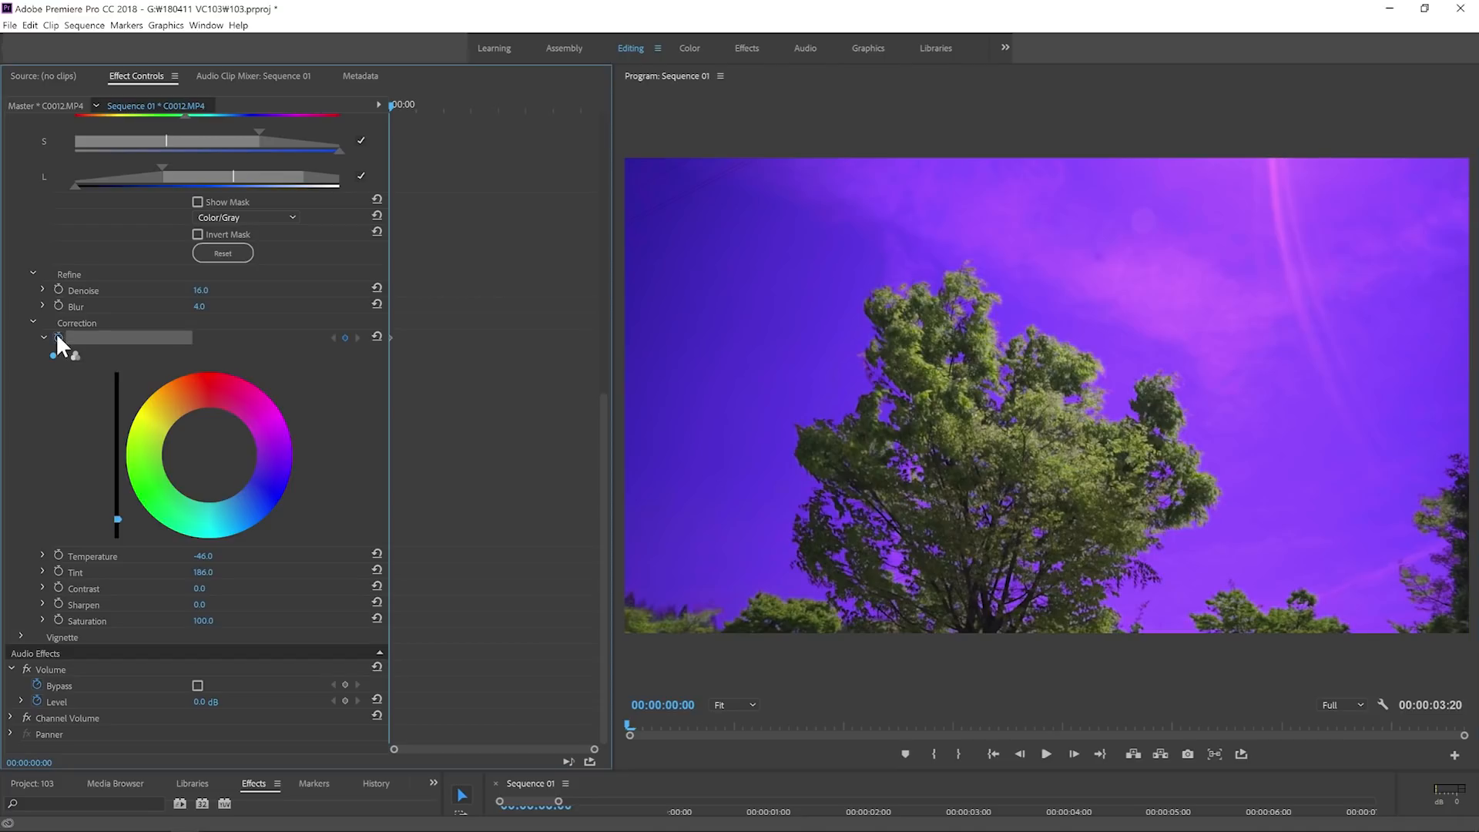
left_click(57, 554)
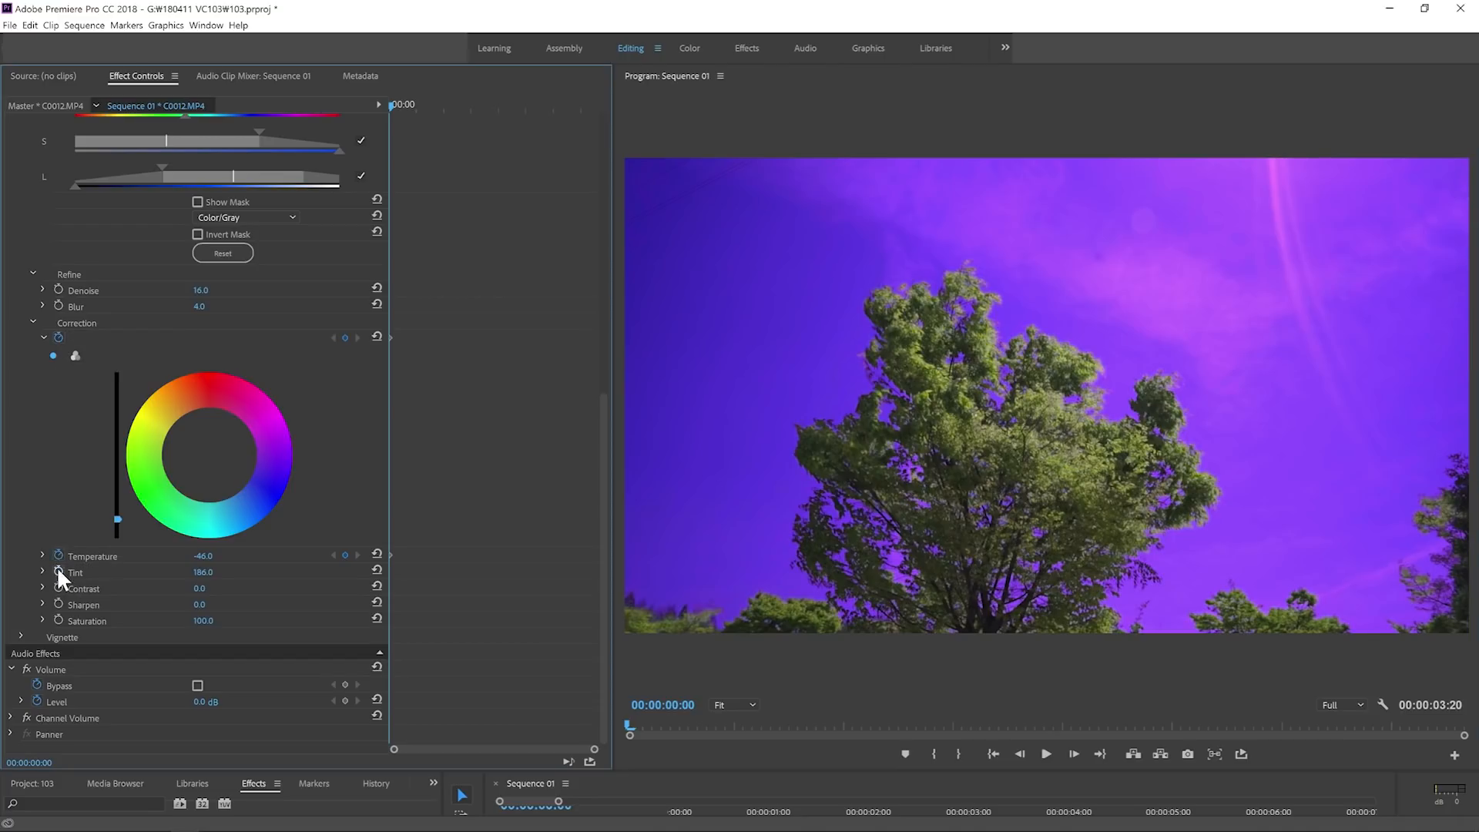
left_click(60, 571)
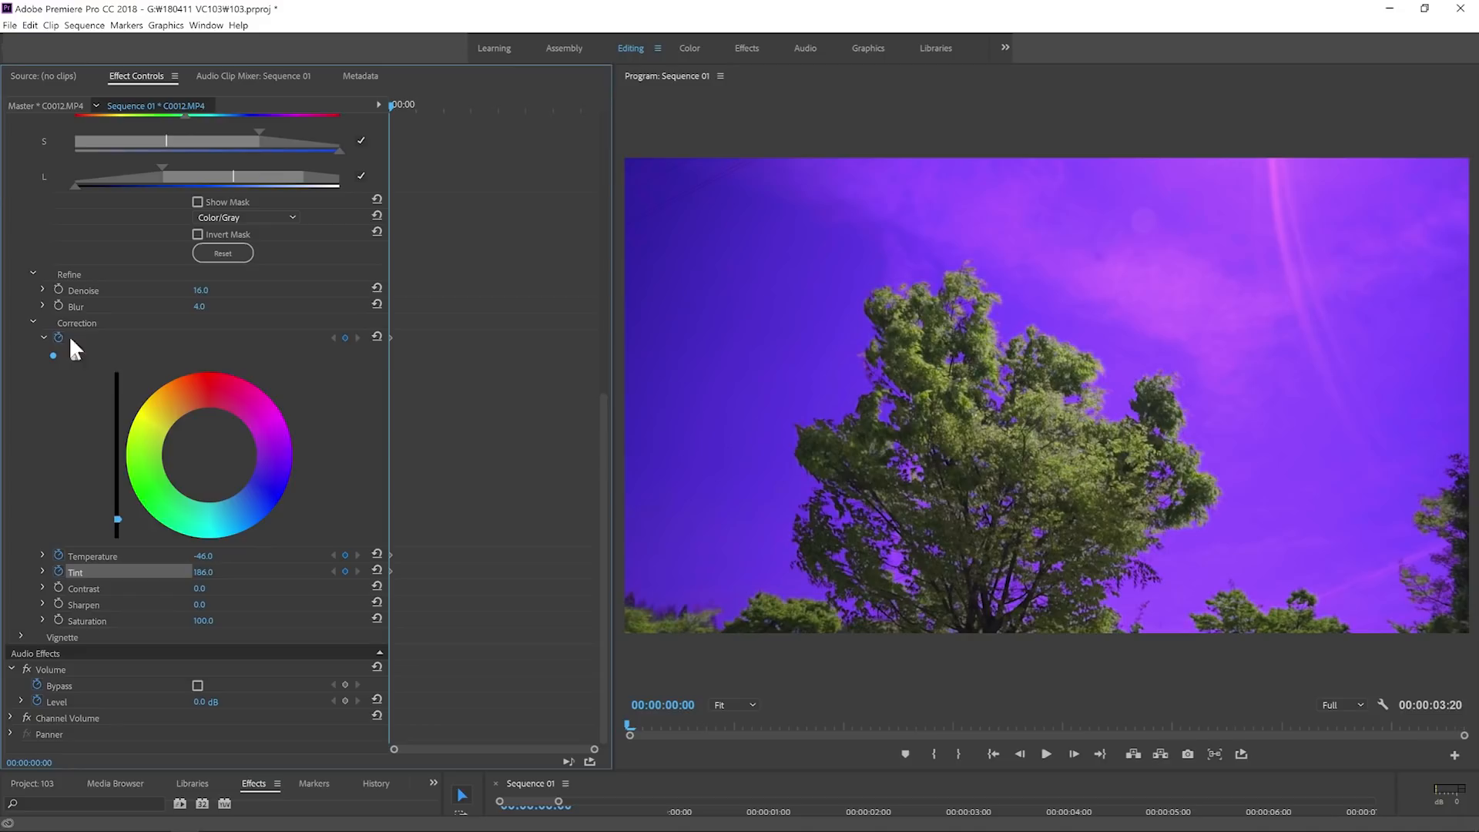
Move the three Correction keyframes to mid-clip and reset the color wheel, Temperature and Tint at the clip's start.
left_click_drag(423, 311, 490, 593)
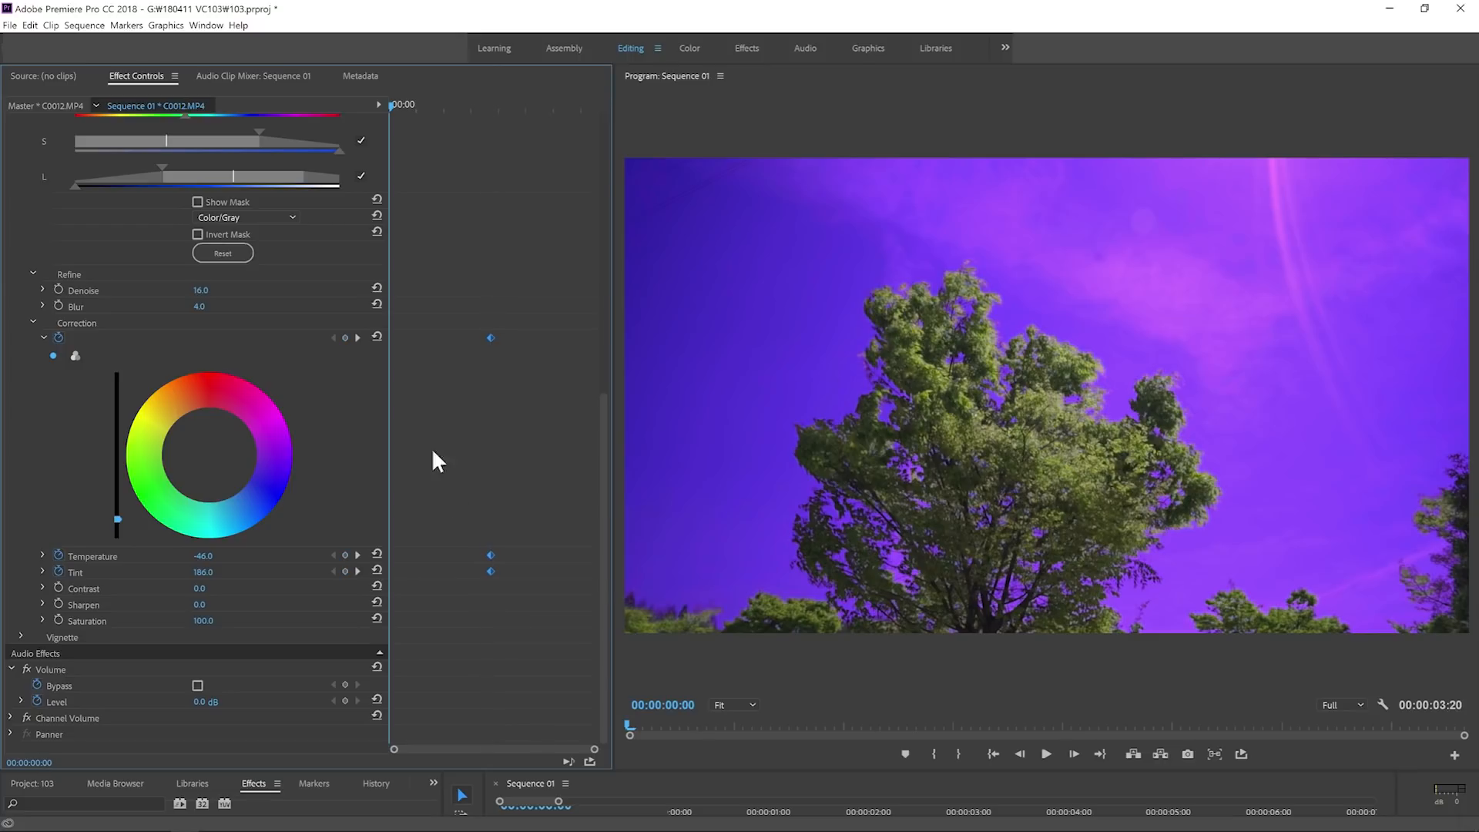
left_click(377, 337)
left_click(377, 554)
left_click(381, 571)
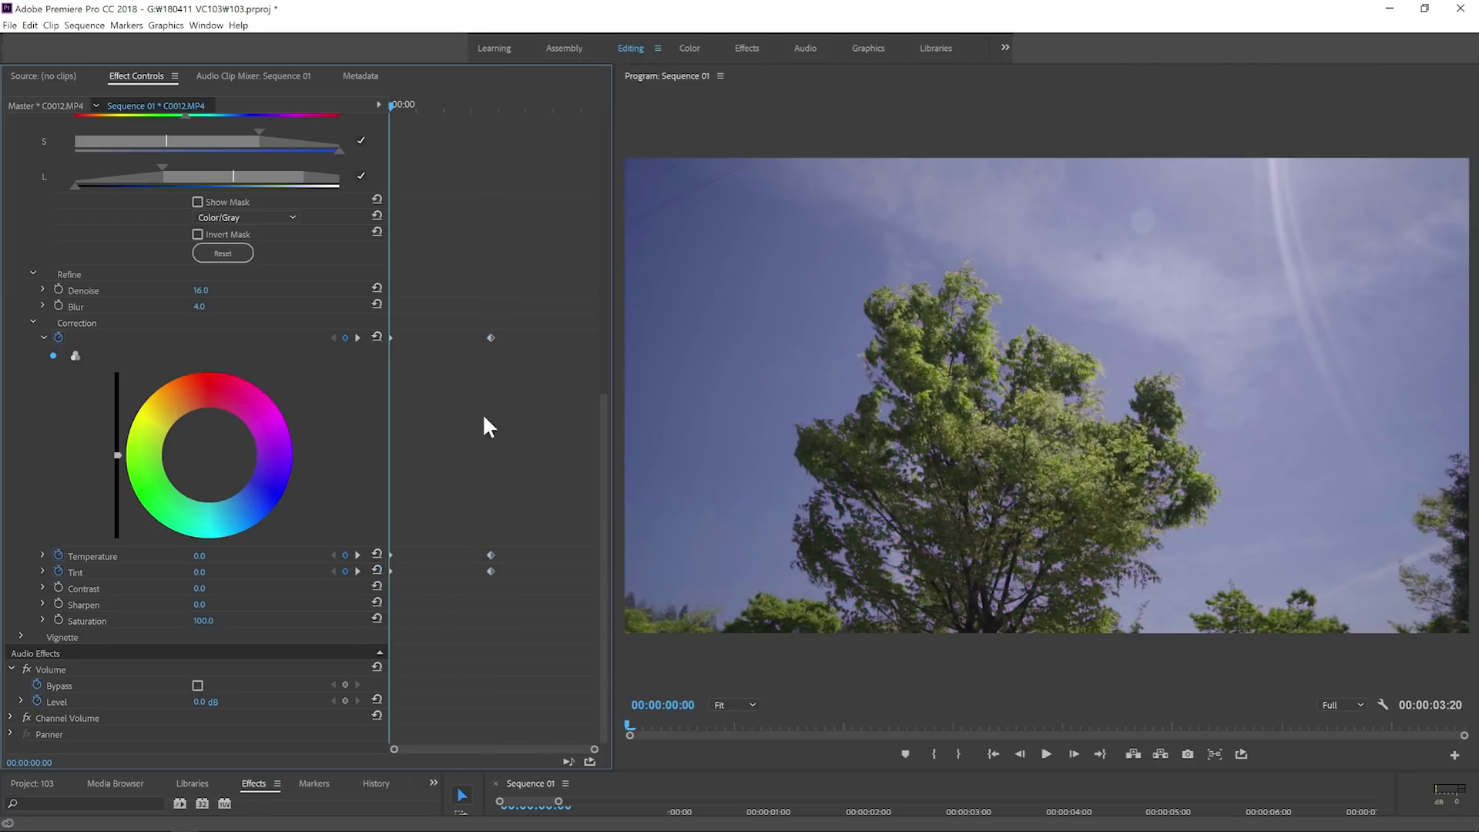
Try bringing the start and end keyframes closer together in the clip's first half and play the color change.
left_click_drag(519, 312, 465, 664)
left_click_drag(351, 545, 347, 656)
left_click_drag(390, 571, 422, 576)
left_click_drag(533, 339, 465, 576)
left_click_drag(503, 300, 419, 592)
left_click(1047, 757)
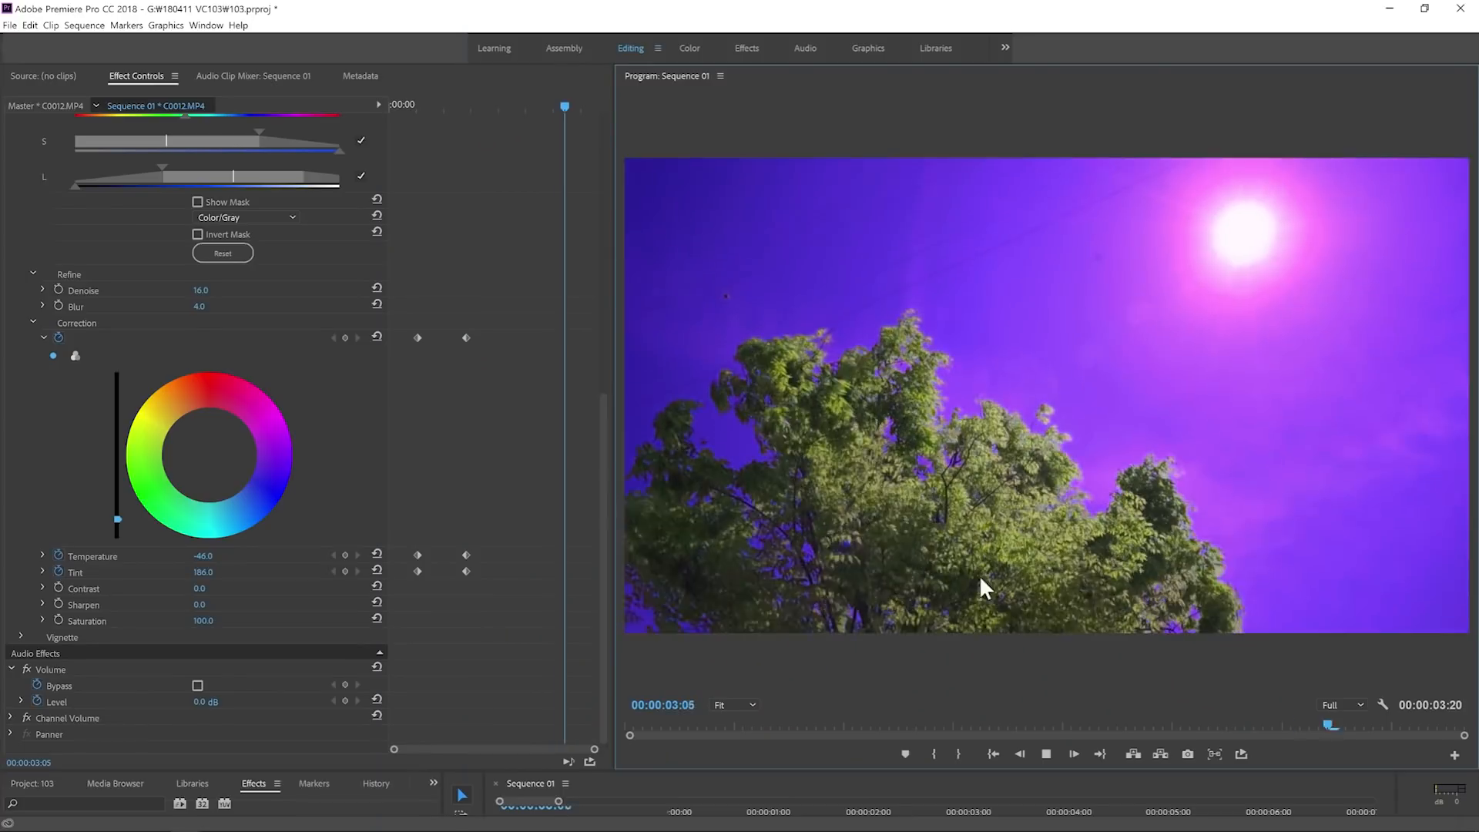
Shift both sets of Correction keyframes so the sky's color change runs from mid-clip to near the clip's end.
left_click(514, 106)
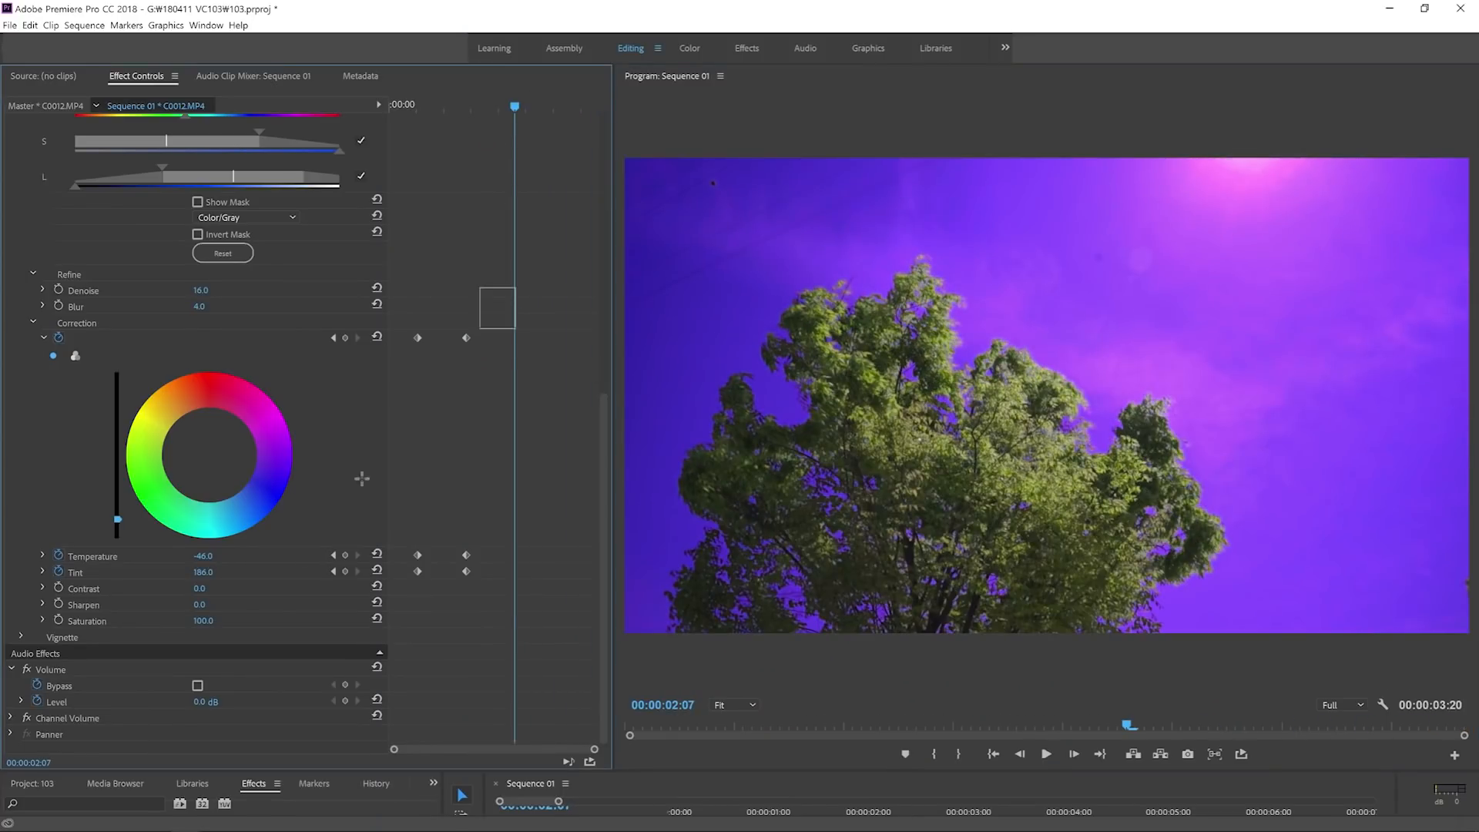
left_click_drag(466, 570, 534, 571)
left_click_drag(583, 321, 515, 621)
left_click_drag(533, 570, 568, 571)
Play the clip from the start and scrub near its end to review the animated color change.
left_click_drag(519, 103, 579, 108)
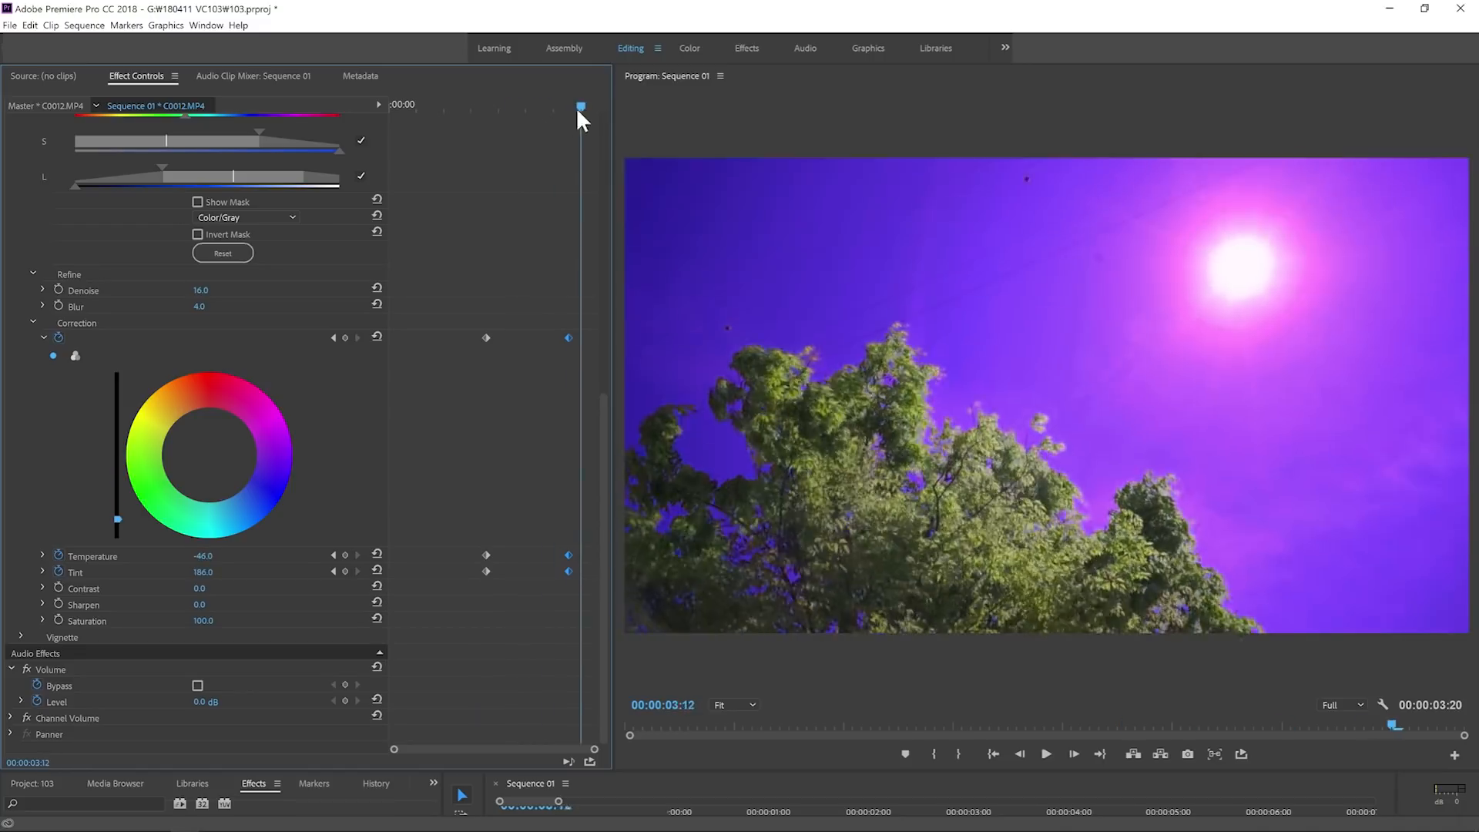
key("Home")
left_click(1046, 754)
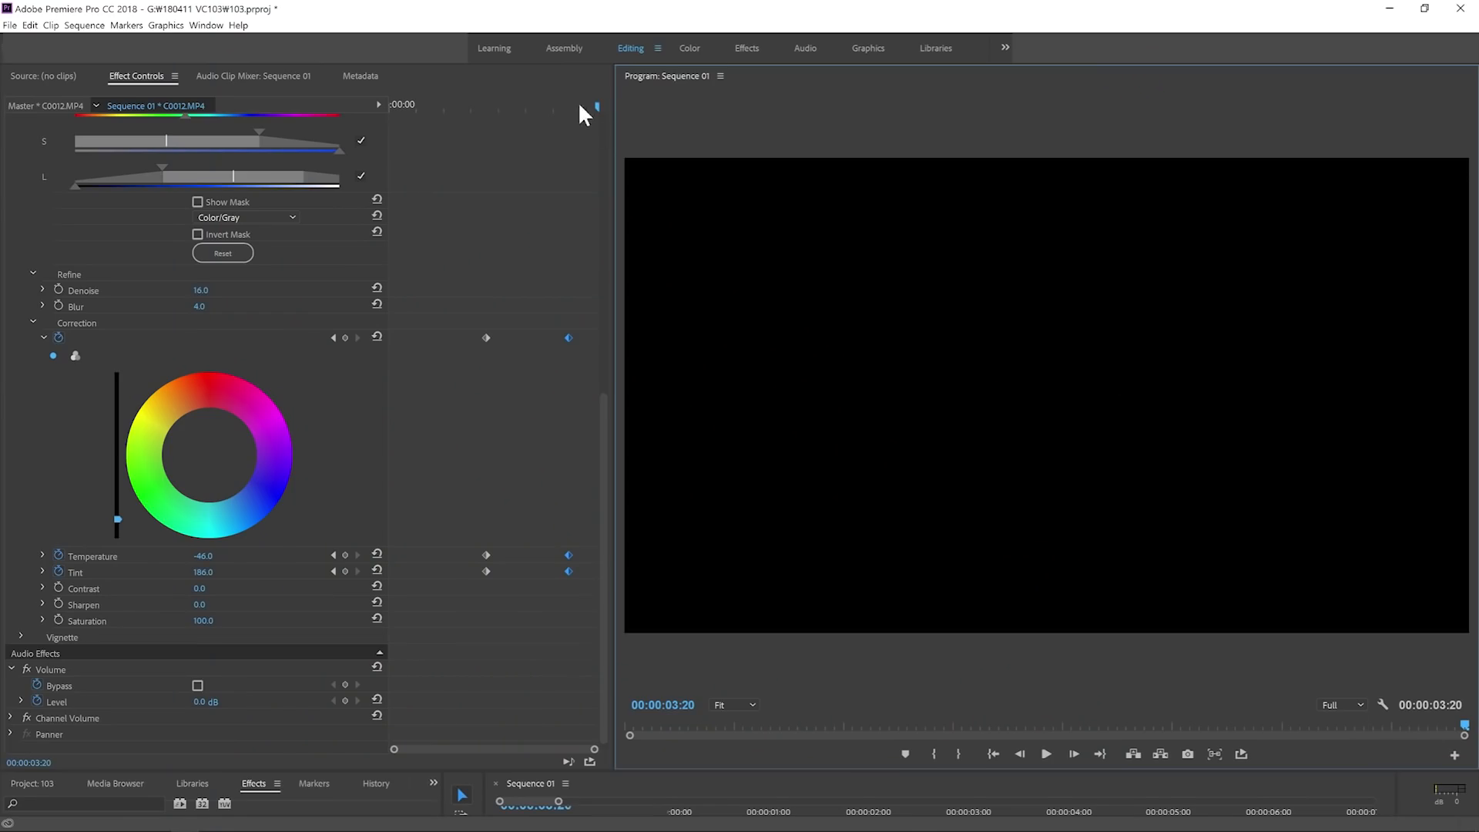
mouse_move(580, 112)
left_mouse_down()
mouse_move(505, 131)
mouse_move(583, 99)
left_mouse_up()
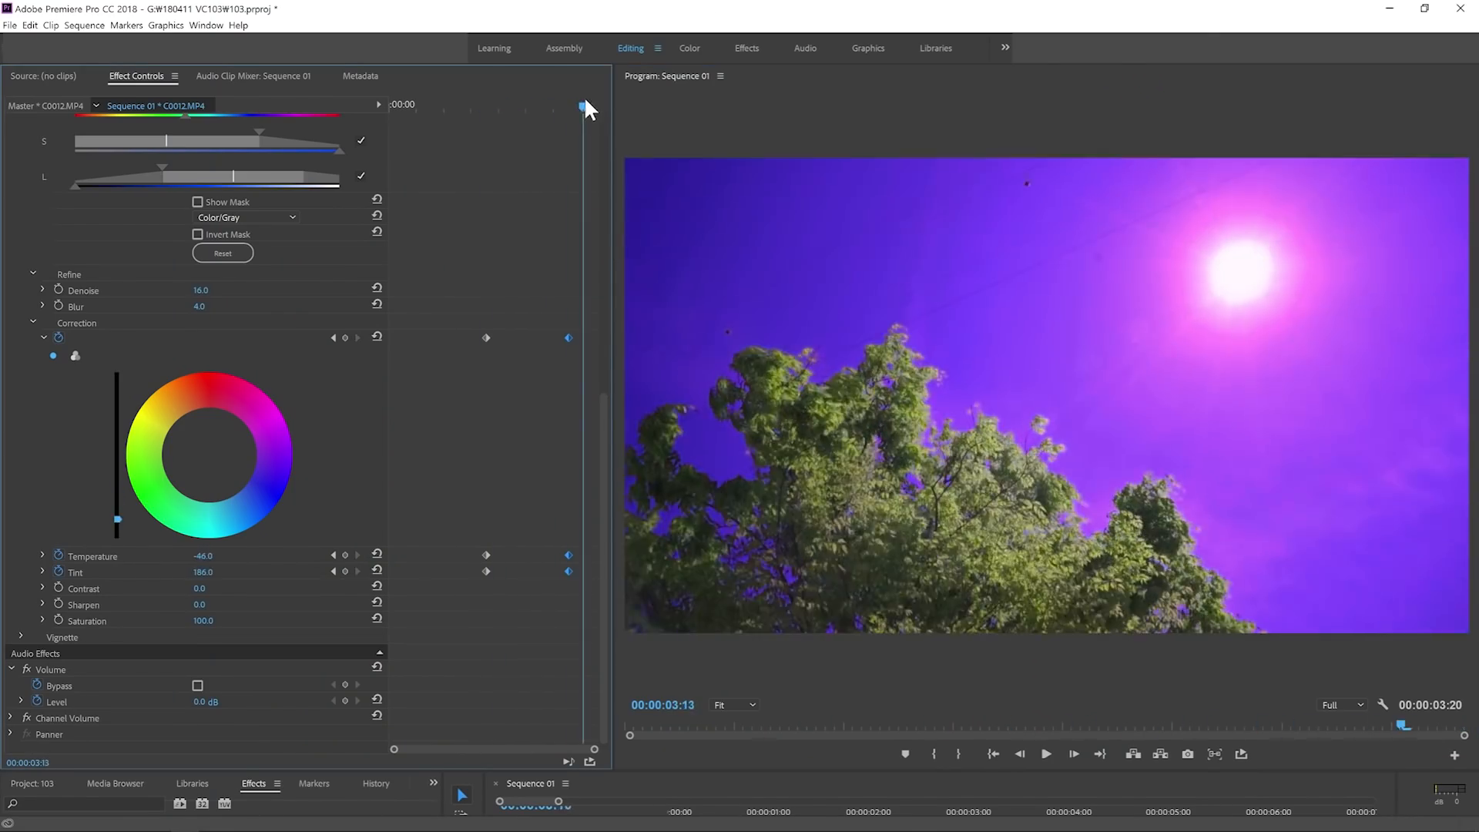